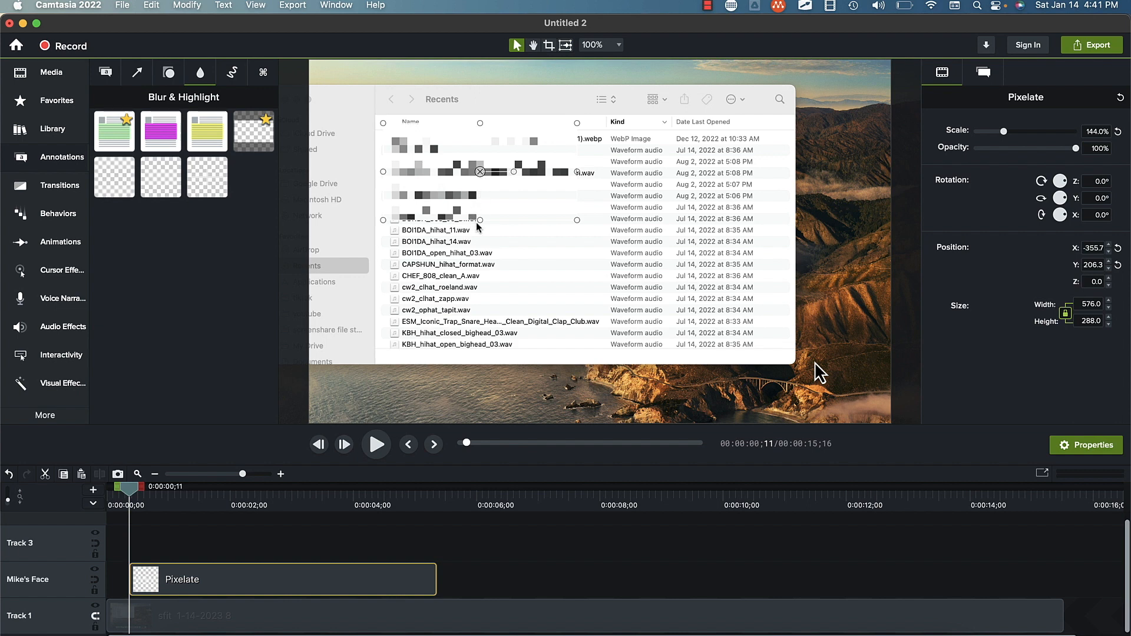
# Shrink the Pixelate annotation to about 60 px high and align it over the first file name in the list
pyautogui.moveTo(479, 220); pyautogui.dragTo(504, 149)
pyautogui.press('Up')
pyautogui.press('Up')
pyautogui.press('Up')
pyautogui.press('Up')
pyautogui.press('Up')
pyautogui.press('Up')
pyautogui.press('Up')
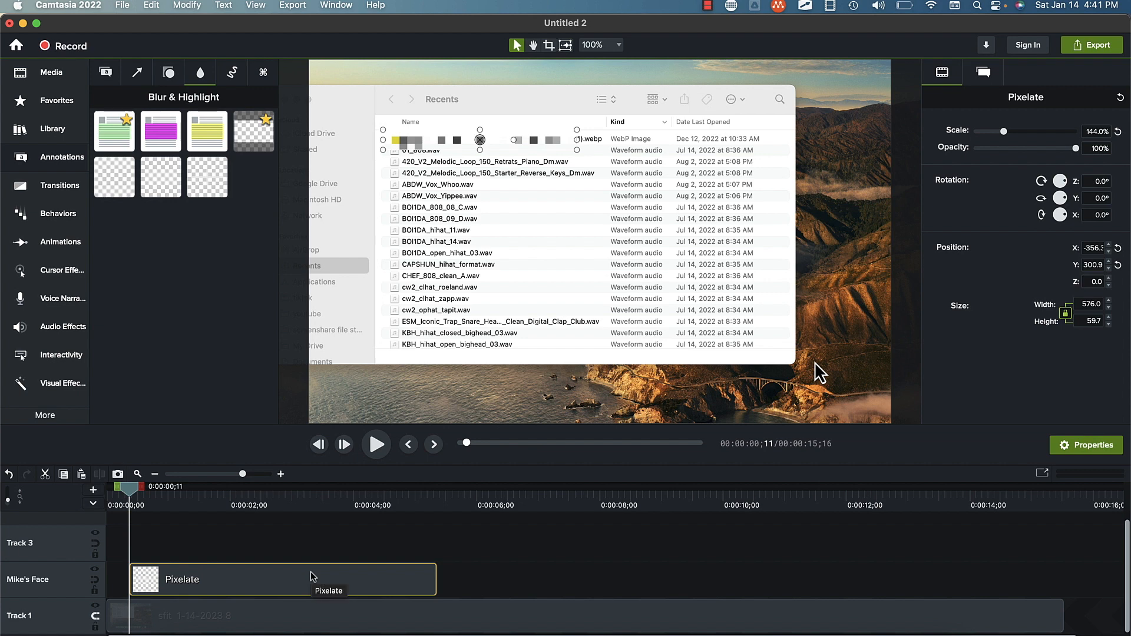
# Delete the Pixelate annotation and place a Blur annotation over the upper file names instead
pyautogui.press('Delete')
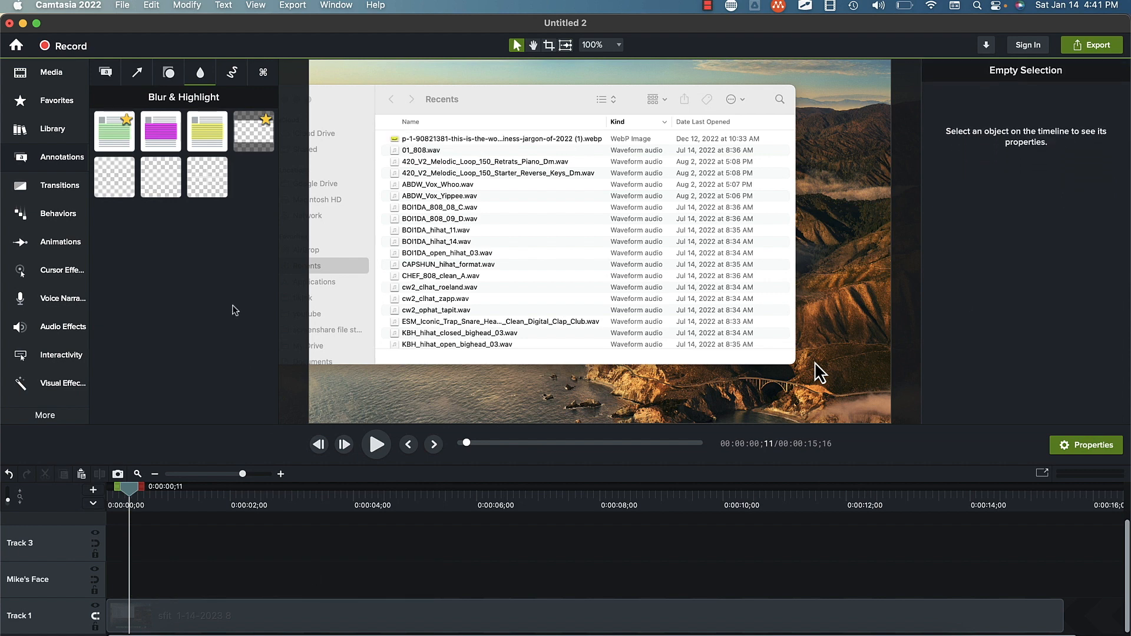
pyautogui.moveTo(161, 187)
pyautogui.mouseDown()
pyautogui.moveTo(428, 205)
pyautogui.moveTo(440, 187)
pyautogui.moveTo(488, 181)
pyautogui.mouseUp()
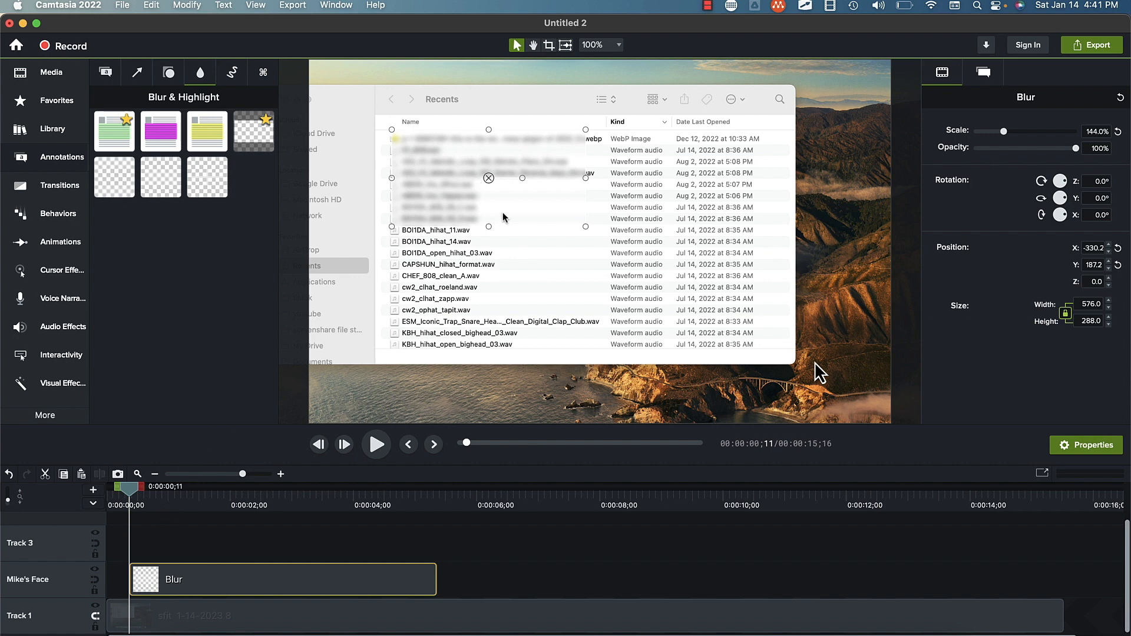
# Fit the Blur annotation over only the first file name, leaving its icon uncovered, about 607 px wide and 37 px high
pyautogui.click(618, 45)
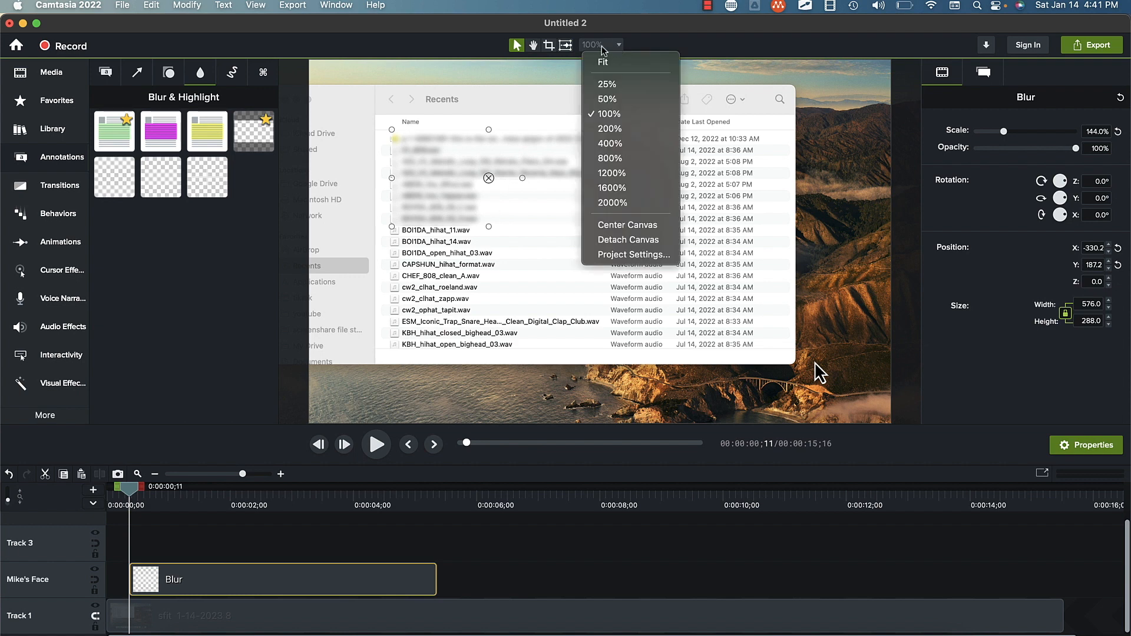
pyautogui.click(618, 117)
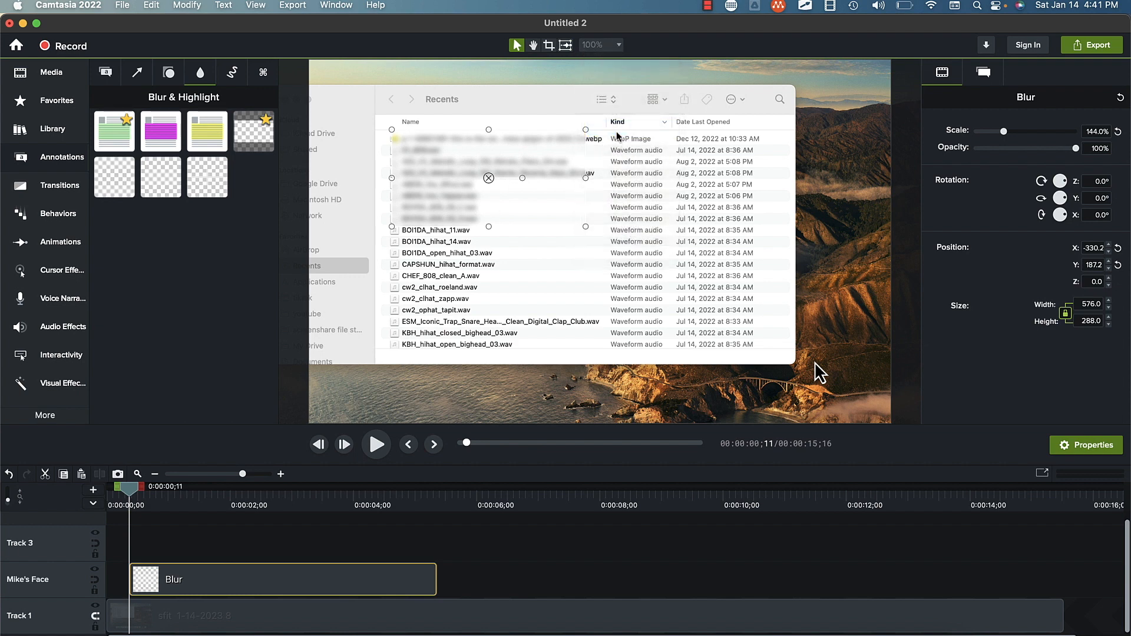
pyautogui.scroll(5, 556, 216)
pyautogui.scroll(2, 555, 220)
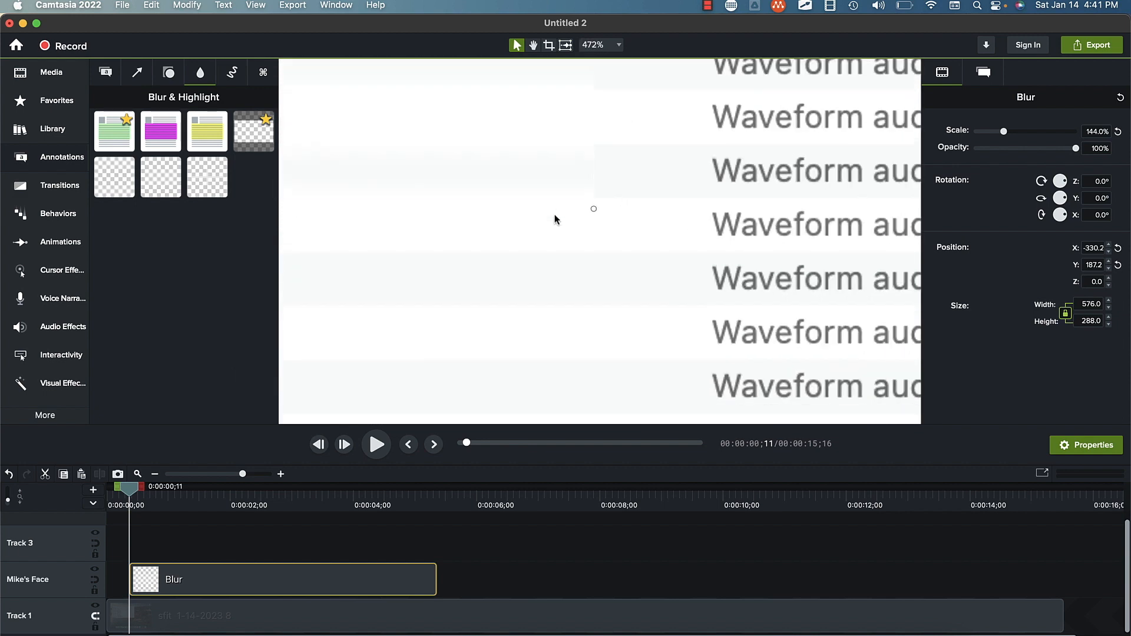
pyautogui.scroll(3, 554, 219)
pyautogui.press('super+minus')
pyautogui.press('super+minus')
pyautogui.press('super+minus')
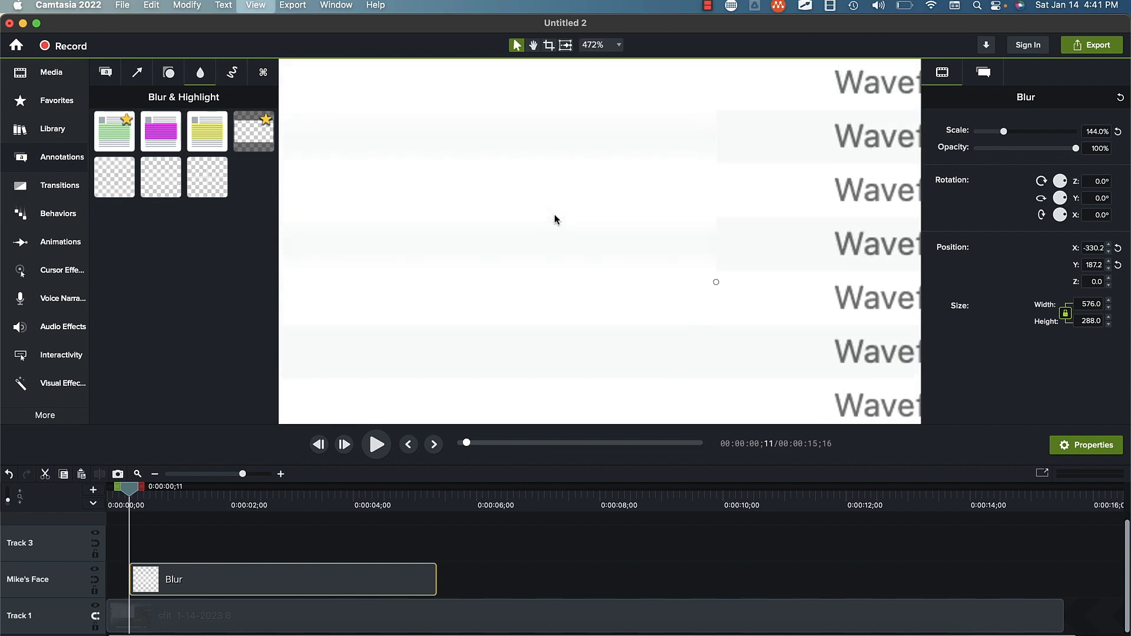
pyautogui.press('super+minus')
pyautogui.press('super+minus')
pyautogui.press('super+minus')
pyautogui.press('super+minus')
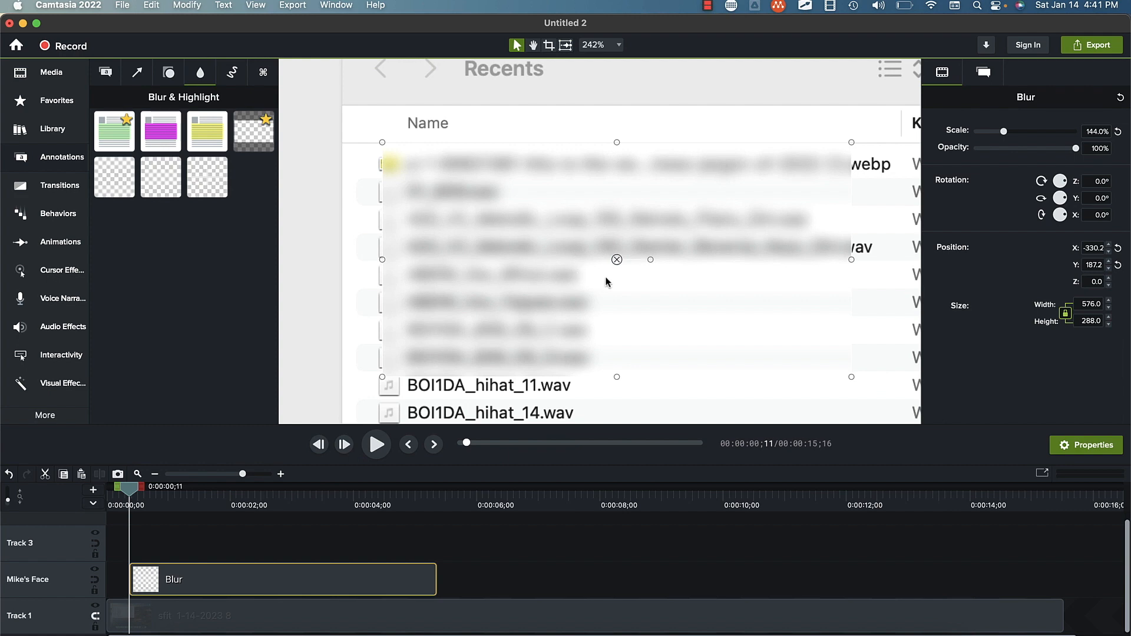
pyautogui.moveTo(617, 259)
pyautogui.mouseDown()
pyautogui.moveTo(616, 228)
pyautogui.moveTo(604, 246)
pyautogui.moveTo(617, 268)
pyautogui.moveTo(650, 267)
pyautogui.moveTo(637, 269)
pyautogui.mouseUp()
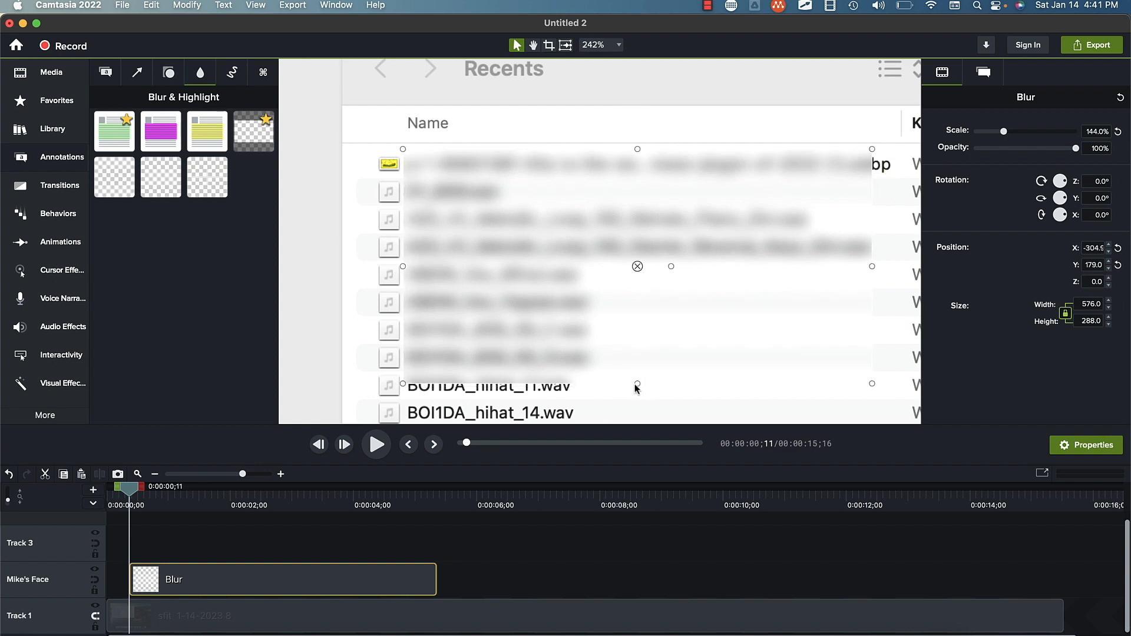
pyautogui.moveTo(638, 386); pyautogui.dragTo(636, 182)
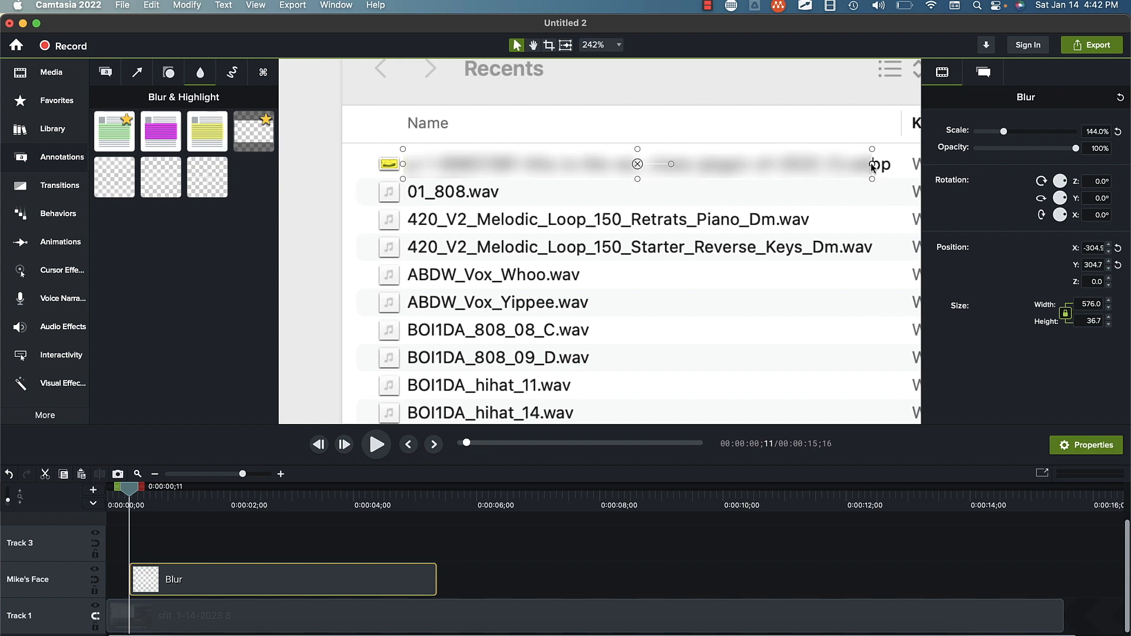
pyautogui.moveTo(872, 167); pyautogui.dragTo(898, 168)
pyautogui.click(551, 225)
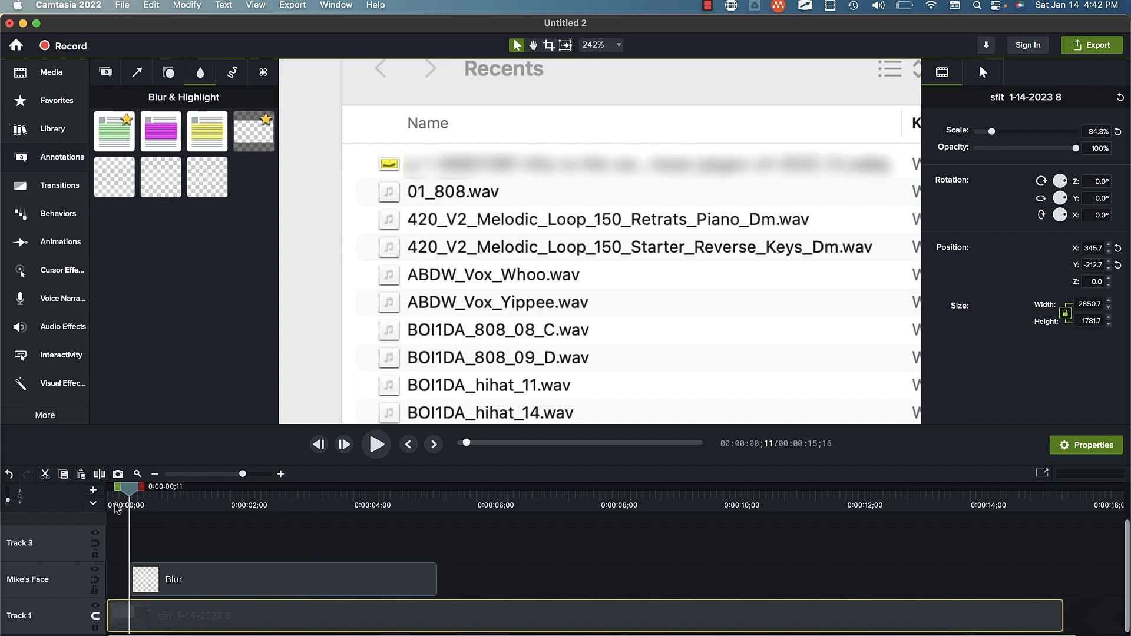
# Play the recording to find where the file list ends, and stretch the Blur clip from the timeline start to 0:00:07;22
pyautogui.moveTo(128, 489); pyautogui.dragTo(108, 491)
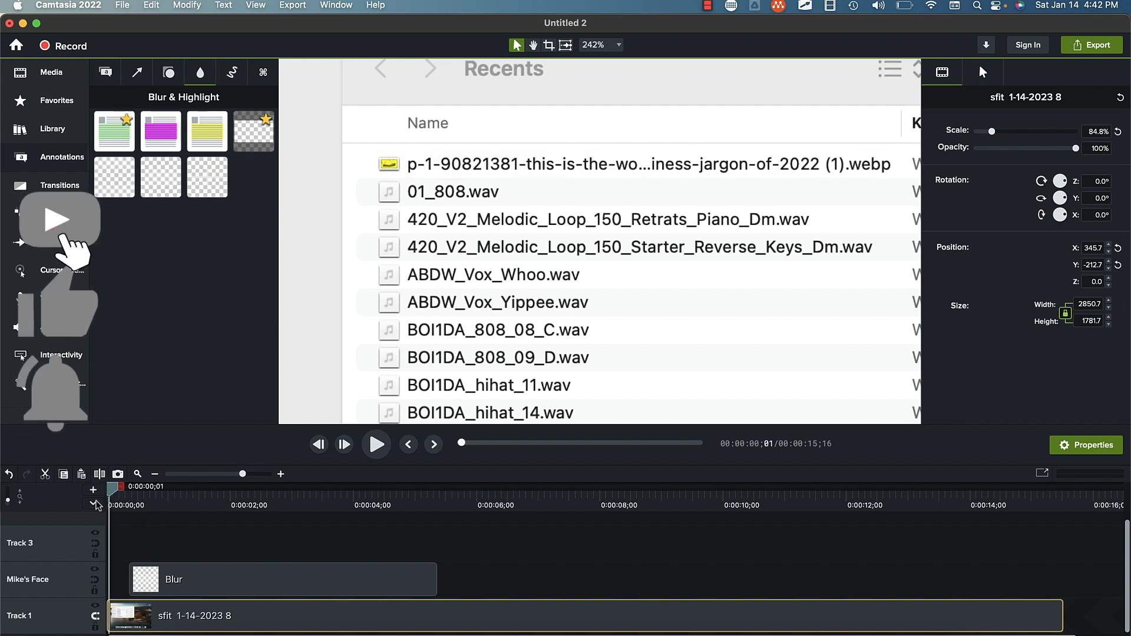
pyautogui.press('space')
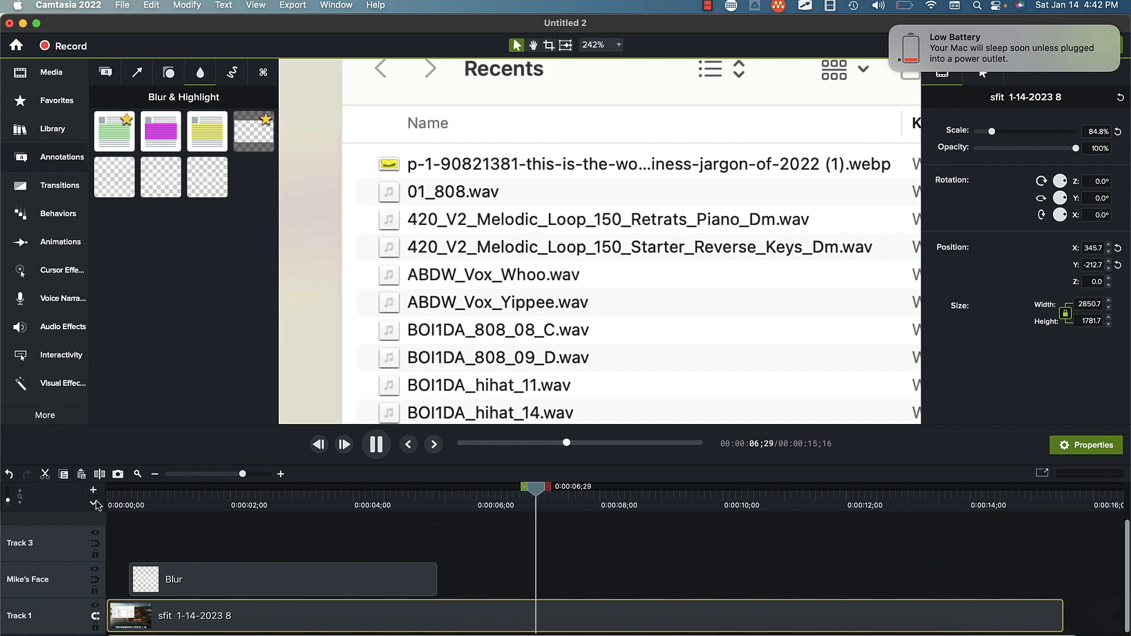
pyautogui.press('space')
pyautogui.click(893, 28)
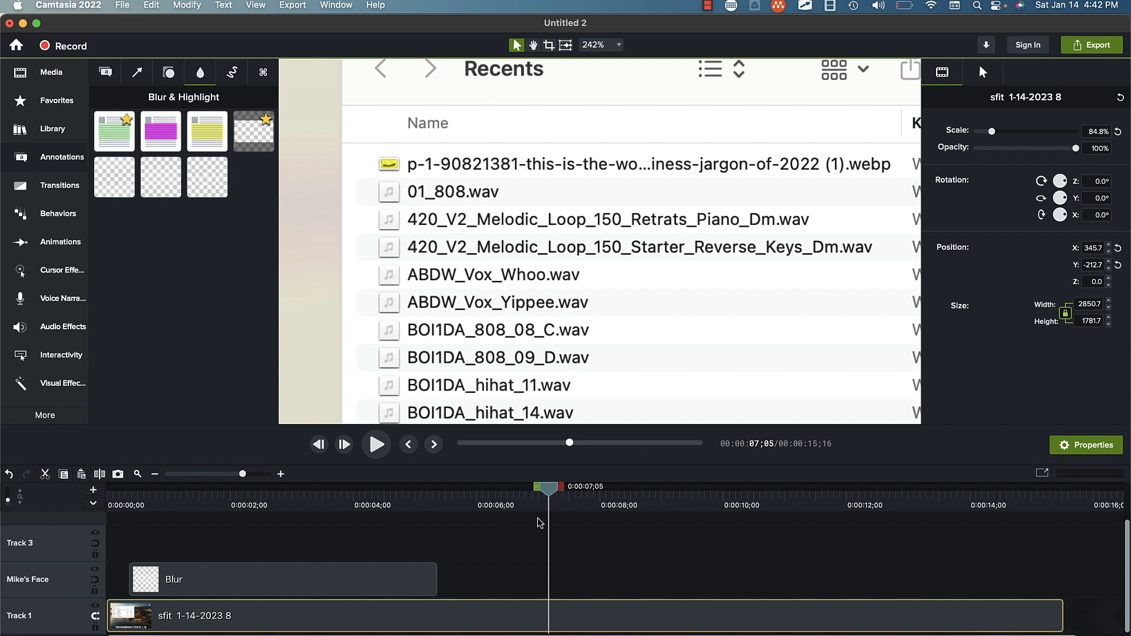
pyautogui.moveTo(549, 488); pyautogui.dragTo(582, 486)
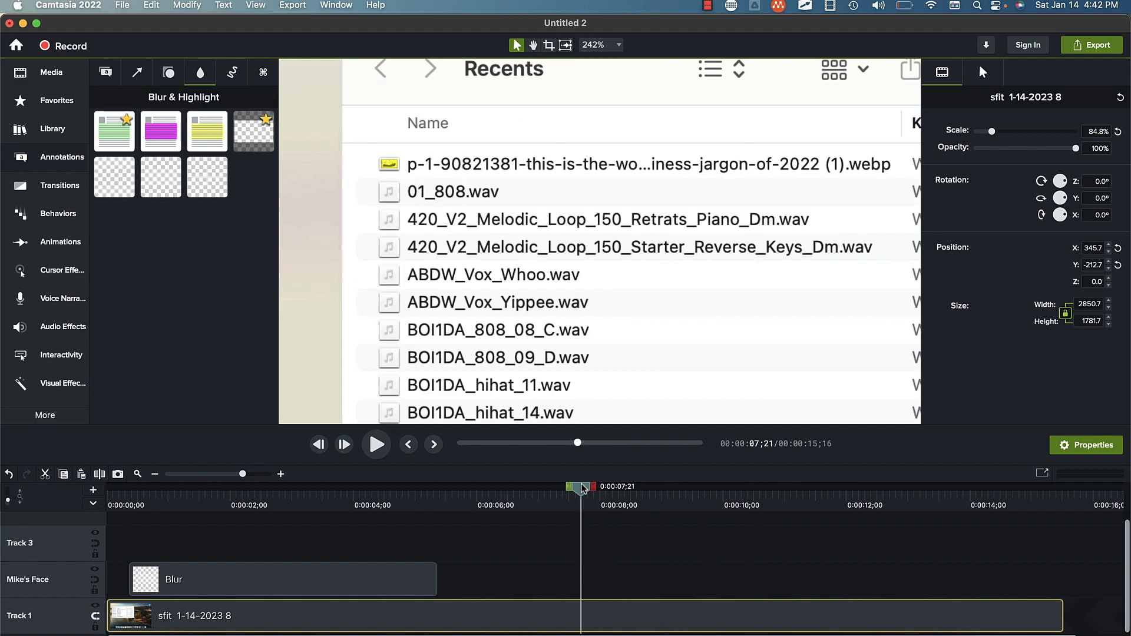
pyautogui.click(418, 584)
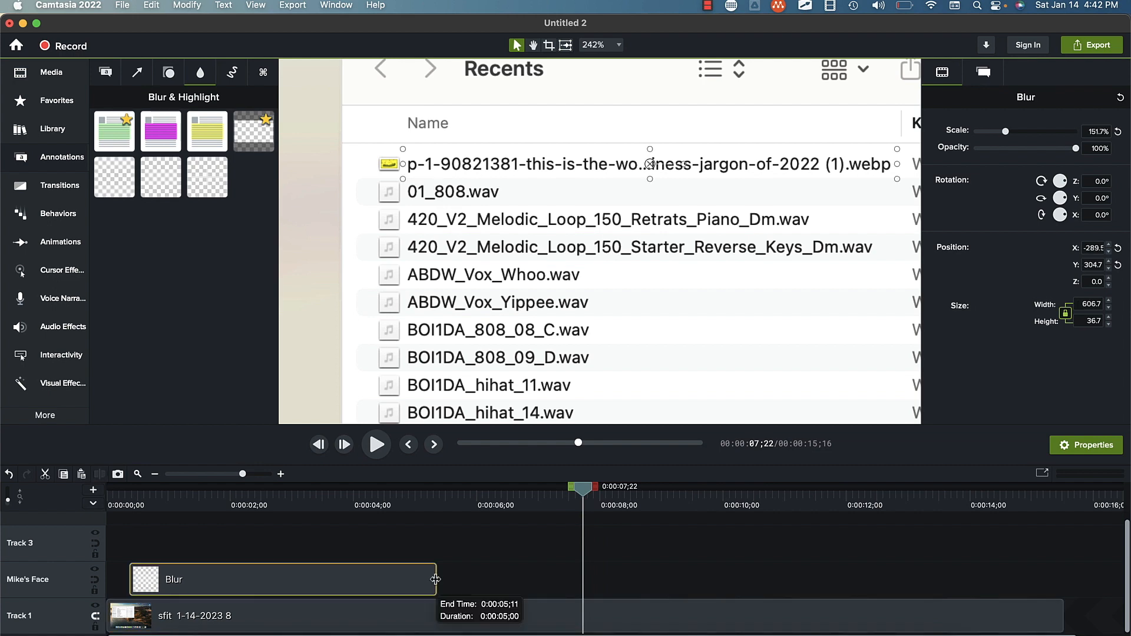
pyautogui.moveTo(404, 583); pyautogui.dragTo(580, 580)
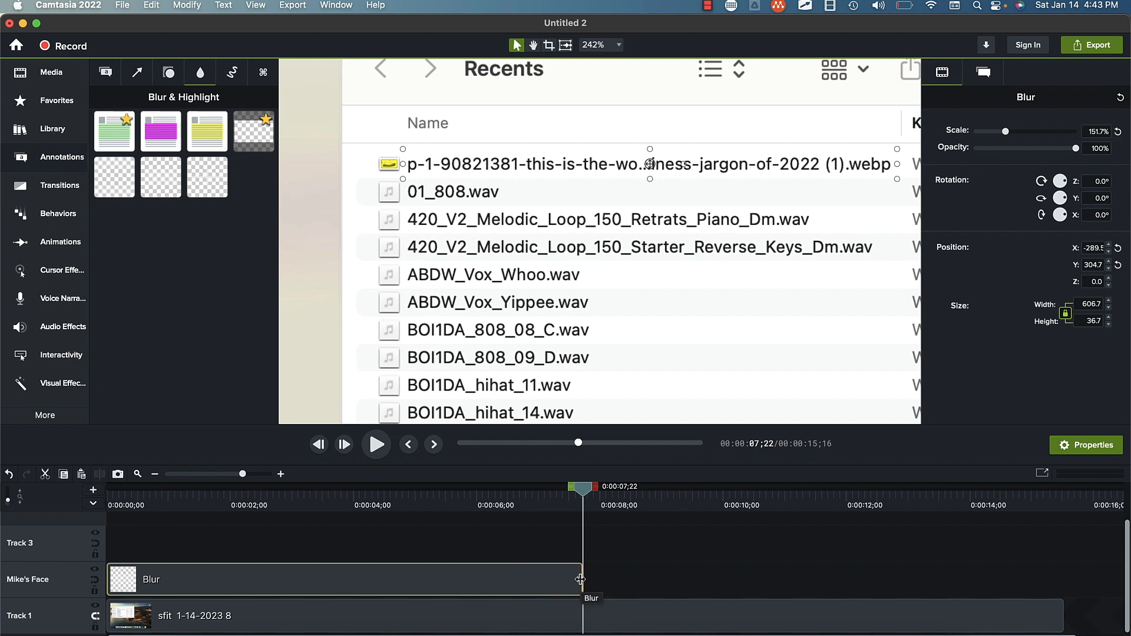
# Extend the end of the Blur clip by one frame to 0:00:07;23
pyautogui.press('super+equal')
pyautogui.press('super+equal')
pyautogui.press('super+equal')
pyautogui.press('super+equal')
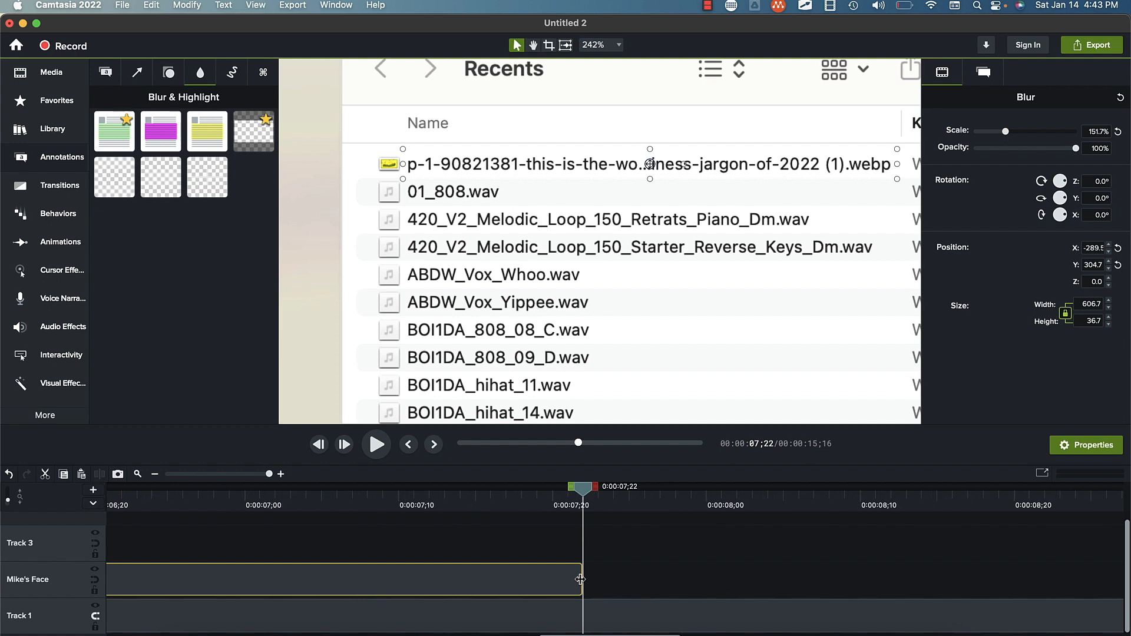
pyautogui.click(603, 504)
pyautogui.click(588, 505)
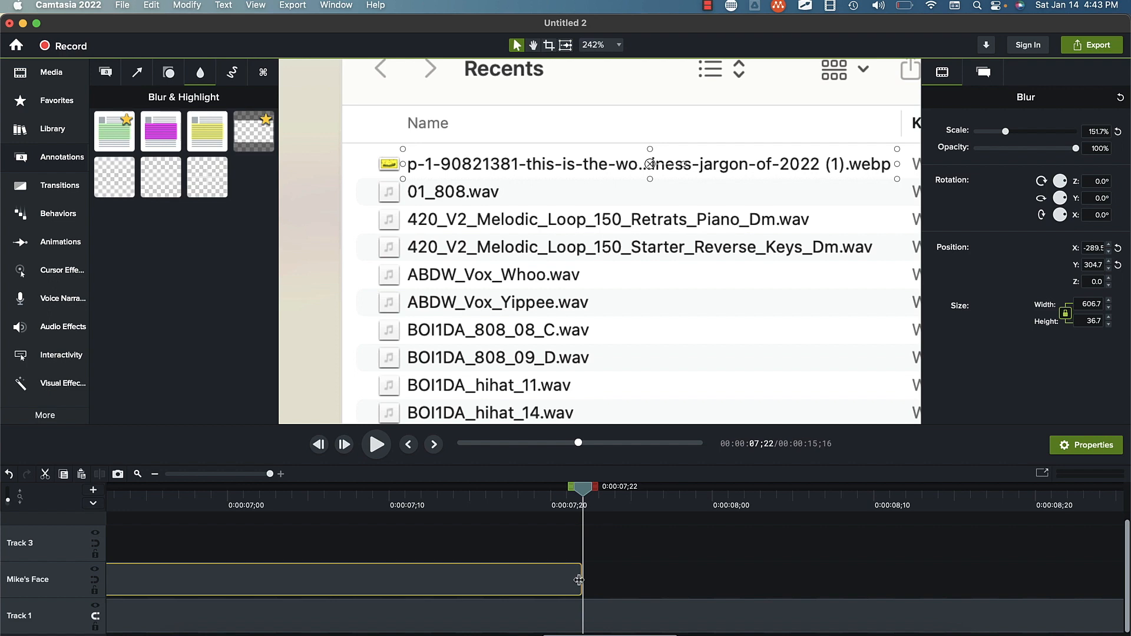
pyautogui.moveTo(594, 585); pyautogui.dragTo(598, 586)
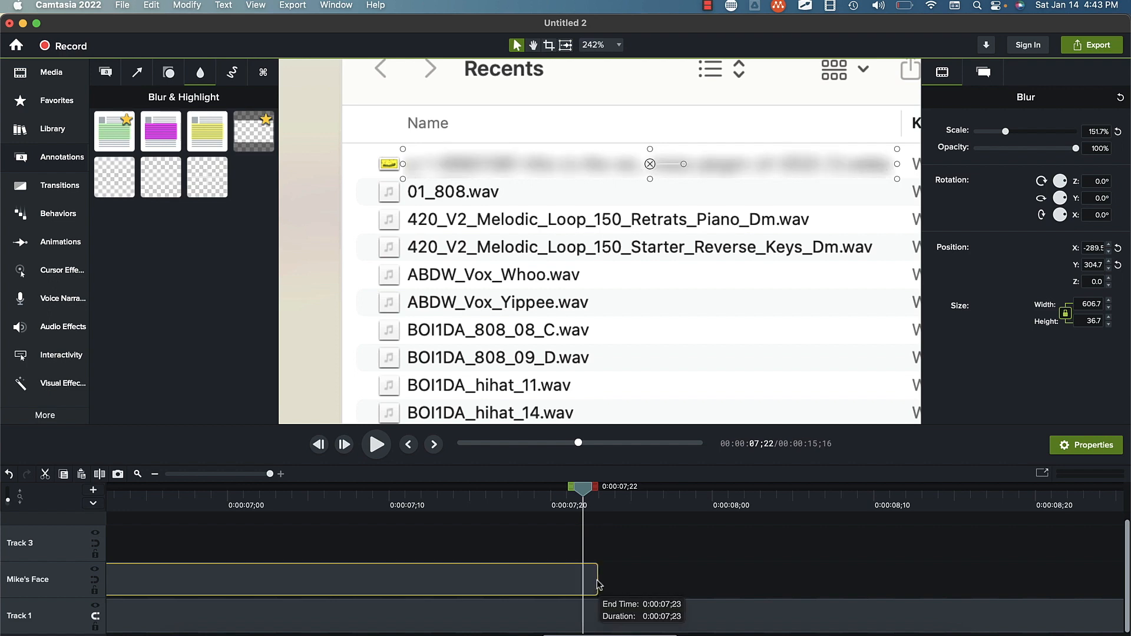
# Try extending the Blur clip a few frames past 0:00:07;23, preview it, and trim it back to that frame
pyautogui.moveTo(586, 491); pyautogui.dragTo(602, 493)
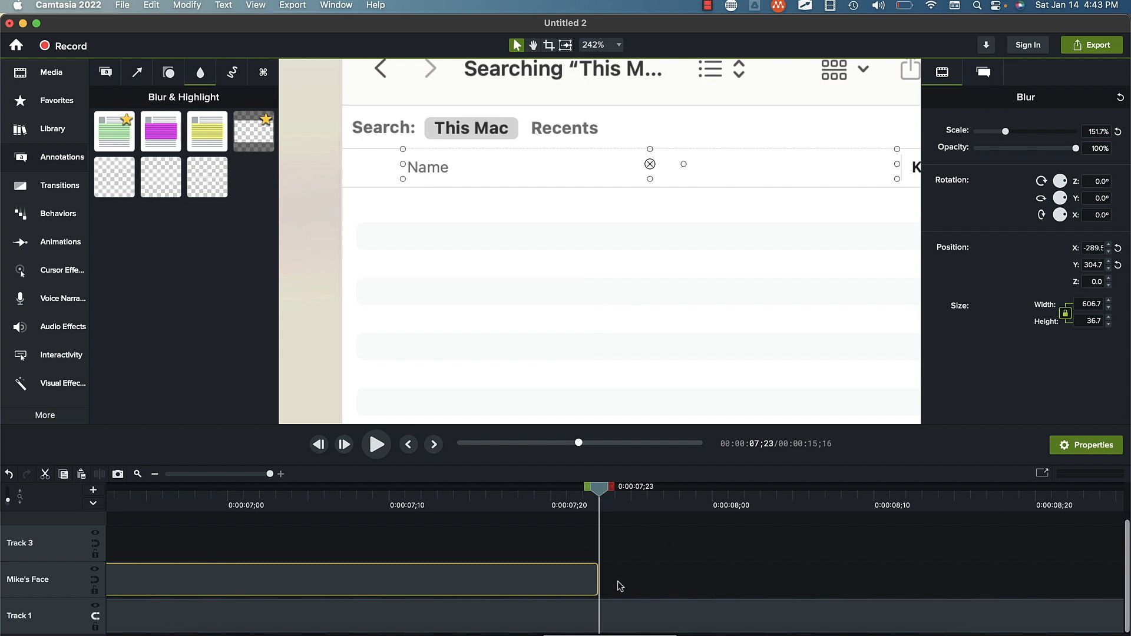
pyautogui.moveTo(598, 581); pyautogui.dragTo(646, 582)
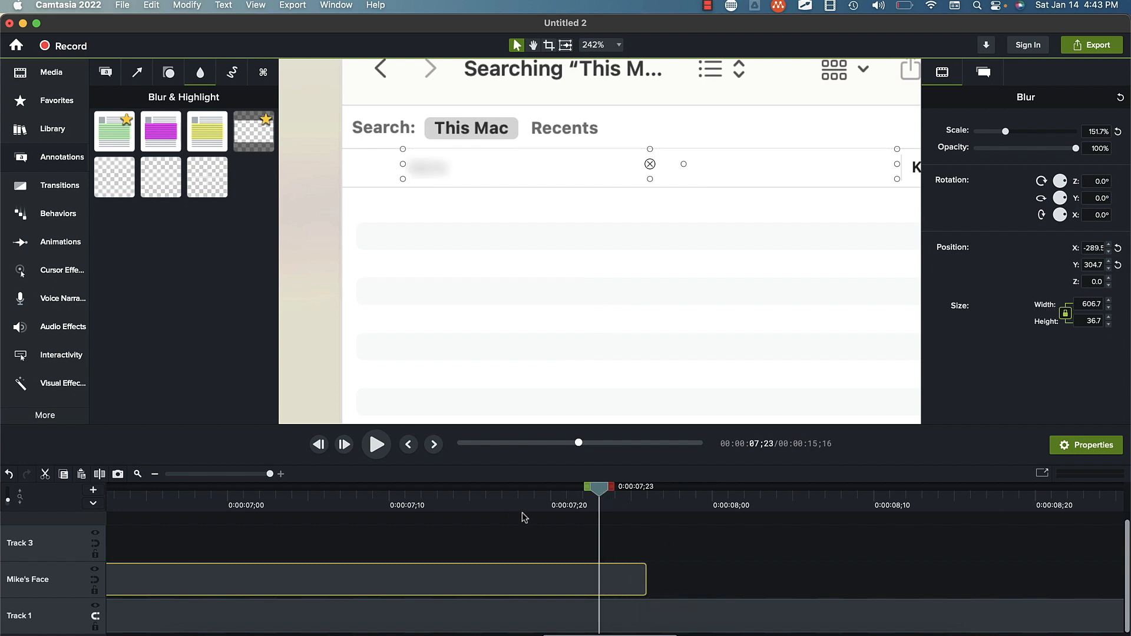
pyautogui.moveTo(507, 506); pyautogui.dragTo(613, 511)
pyautogui.moveTo(645, 577); pyautogui.dragTo(595, 575)
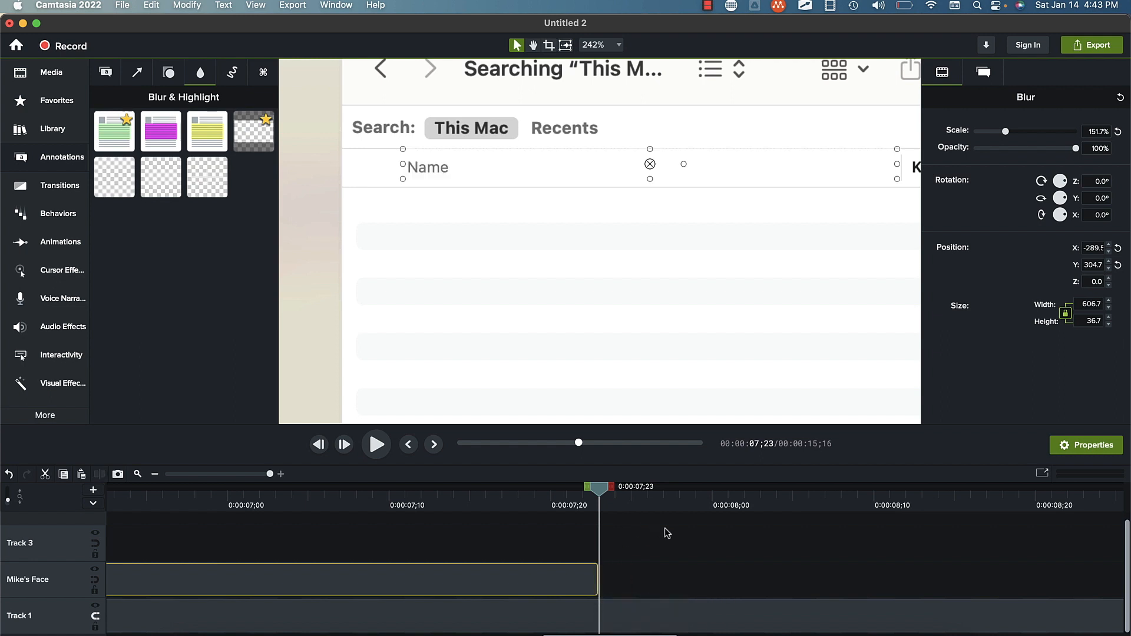
# Play the project from near the start with the whole canvas in view to check the blur on the first file name
pyautogui.press('super+minus')
pyautogui.press('super+minus')
pyautogui.press('super+minus')
pyautogui.press('super+minus')
pyautogui.press('super+minus')
pyautogui.press('super+minus')
pyautogui.press('super+minus')
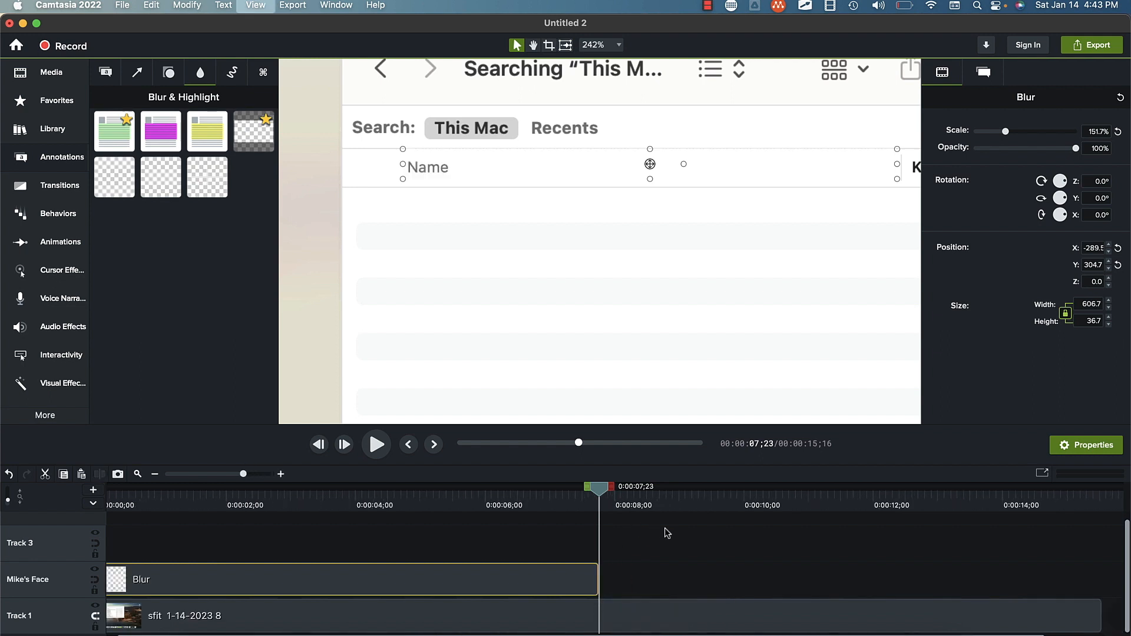
pyautogui.click(112, 502)
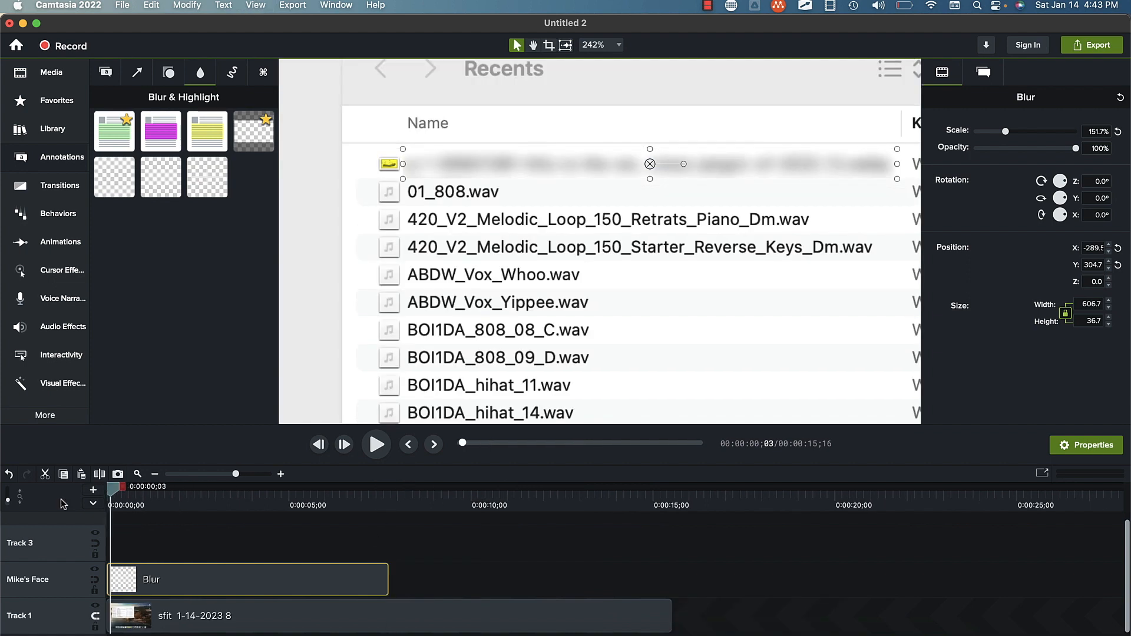
pyautogui.click(598, 44)
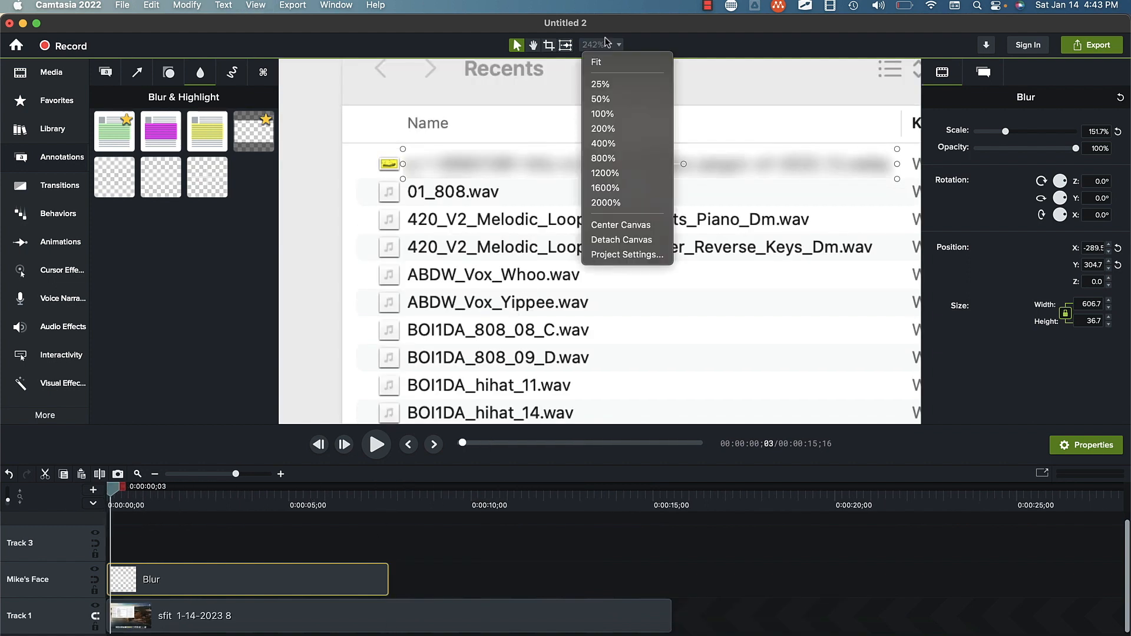
pyautogui.click(620, 118)
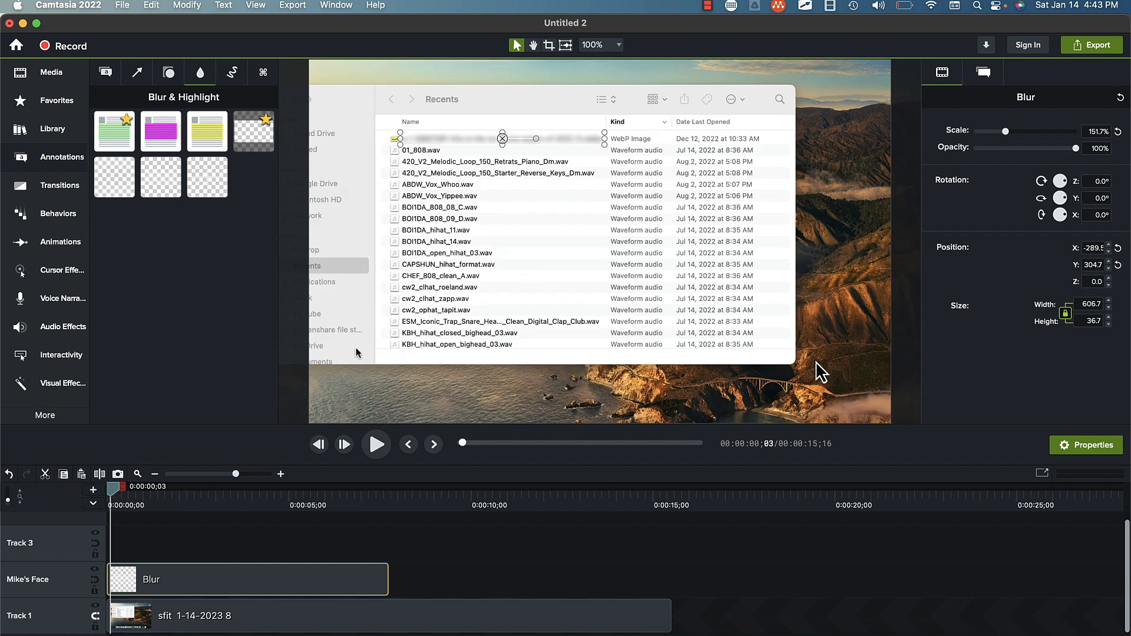
pyautogui.press('space')
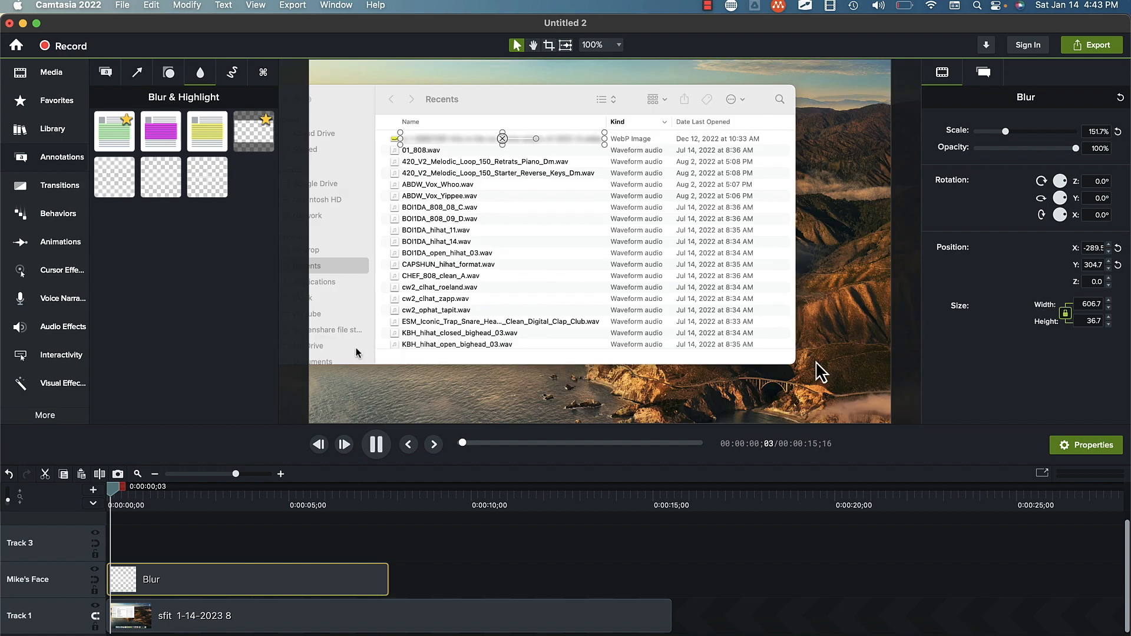
pyautogui.click(482, 536)
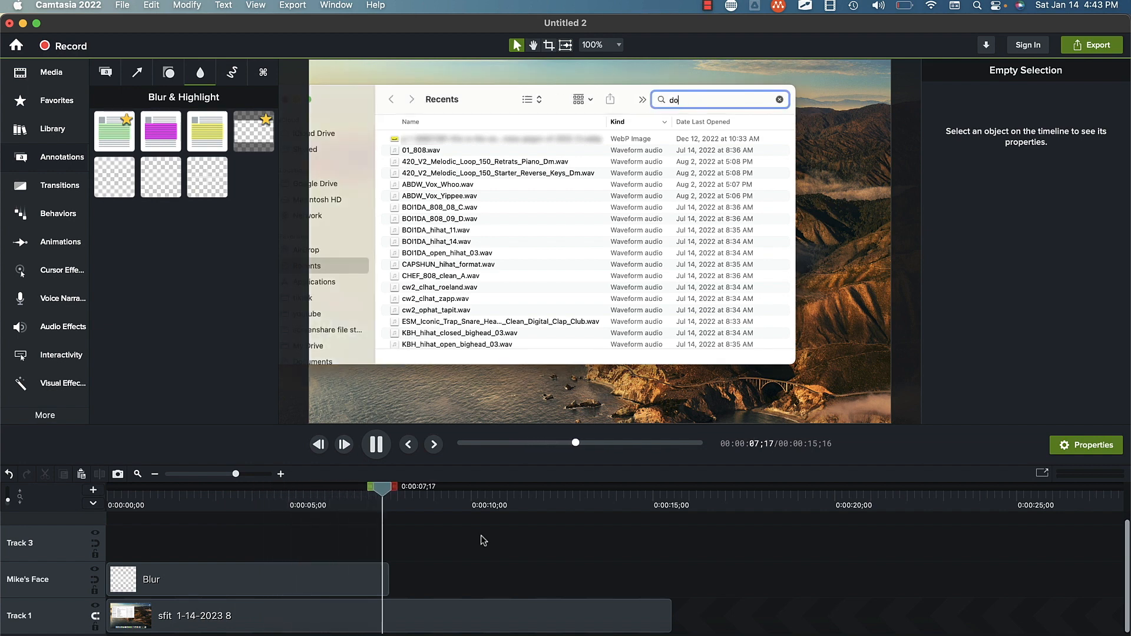
pyautogui.press('space')
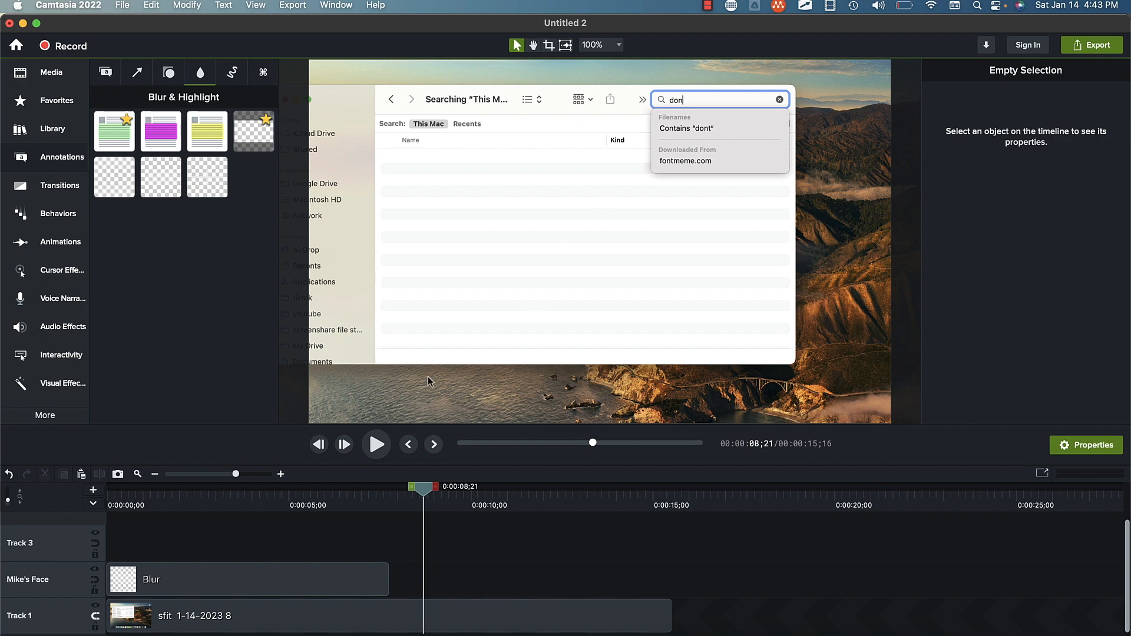
# Move the playhead to 0:00:07;11, where the search field in the recording is still empty
pyautogui.click(401, 506)
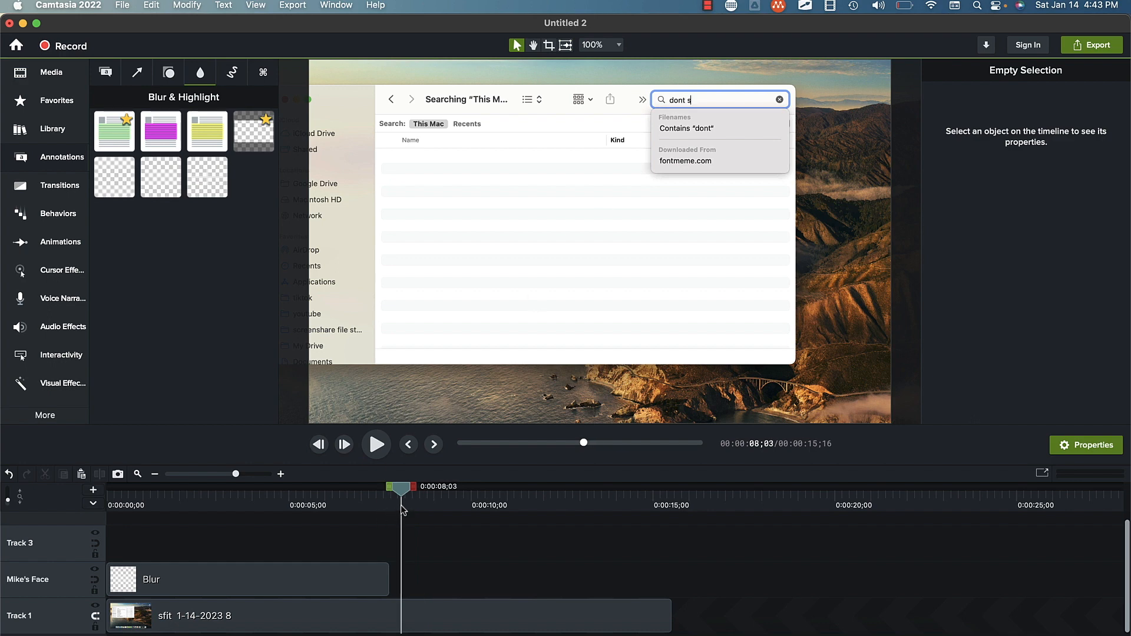
pyautogui.press('super+equal')
pyautogui.press('super+equal')
pyautogui.press('super+equal')
pyautogui.press('super+equal')
pyautogui.press('super+equal')
pyautogui.press('super+equal')
pyautogui.press('super+equal')
pyautogui.press('super+equal')
pyautogui.press('super+equal')
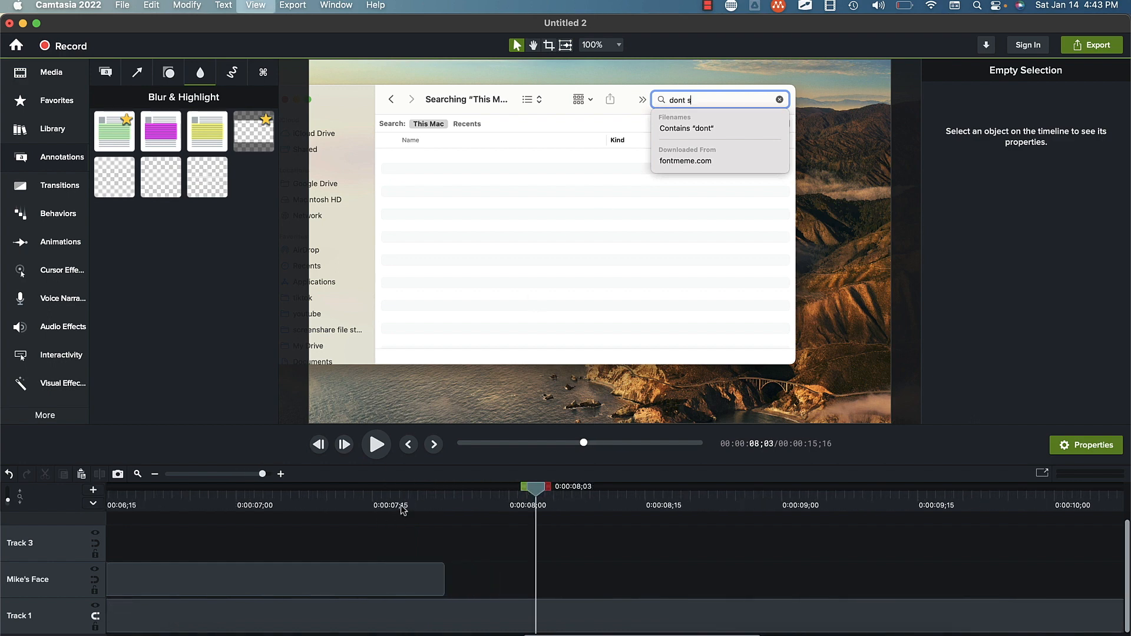
pyautogui.moveTo(402, 508); pyautogui.dragTo(337, 501)
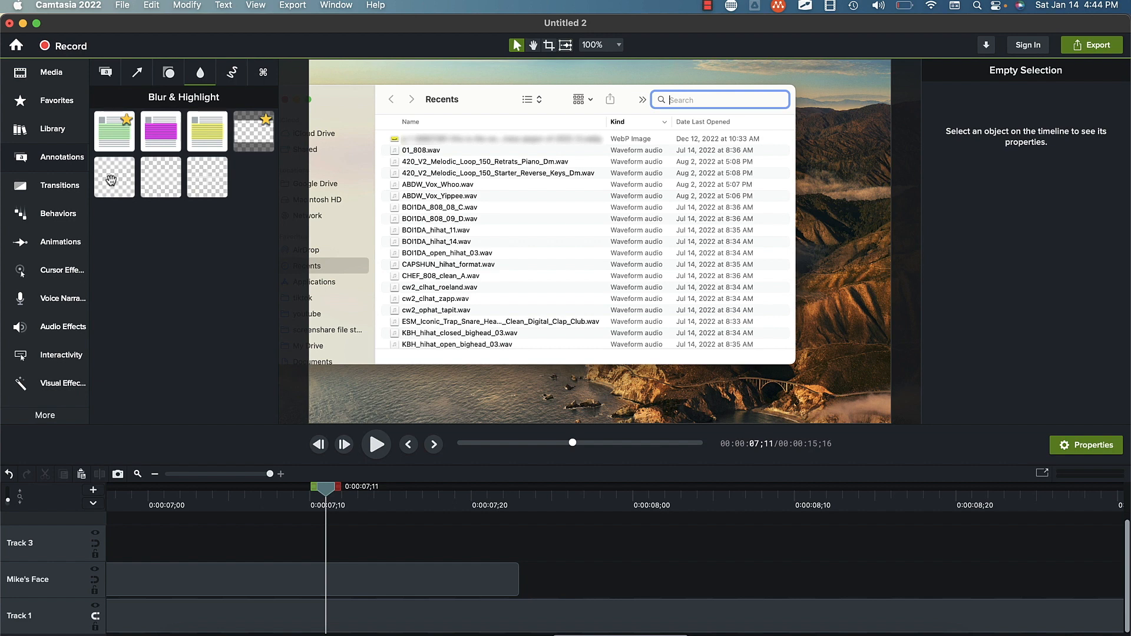
# Try the blur annotation that blurs everything outside its frame over the file list, and delete it
pyautogui.moveTo(111, 180)
pyautogui.mouseDown()
pyautogui.moveTo(248, 207)
pyautogui.moveTo(553, 213)
pyautogui.moveTo(513, 187)
pyautogui.mouseUp()
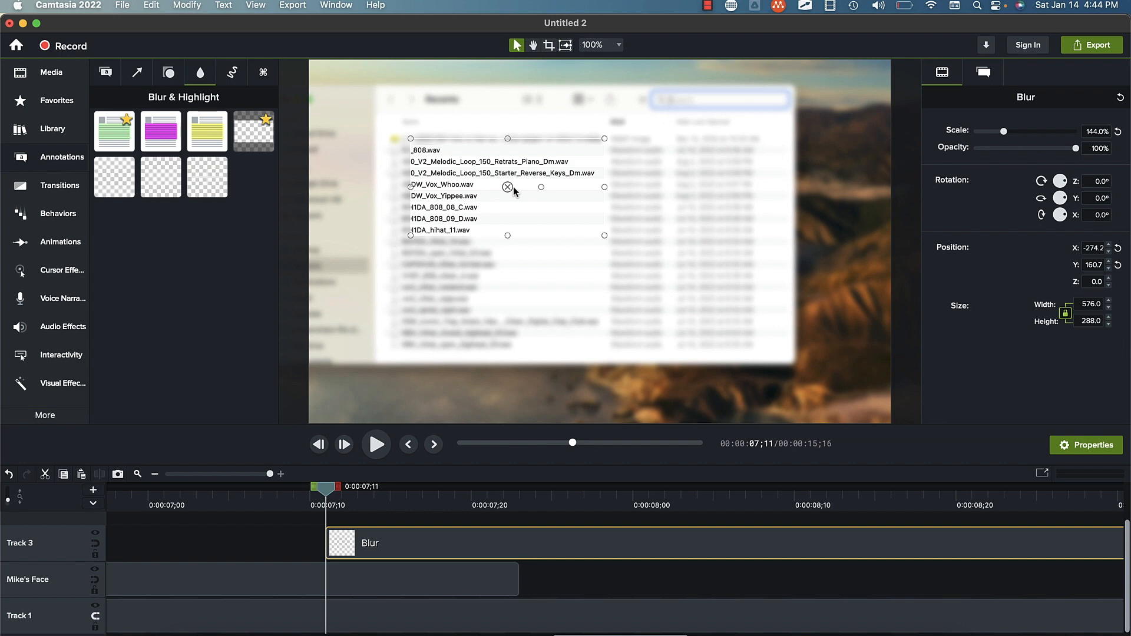
pyautogui.press('Delete')
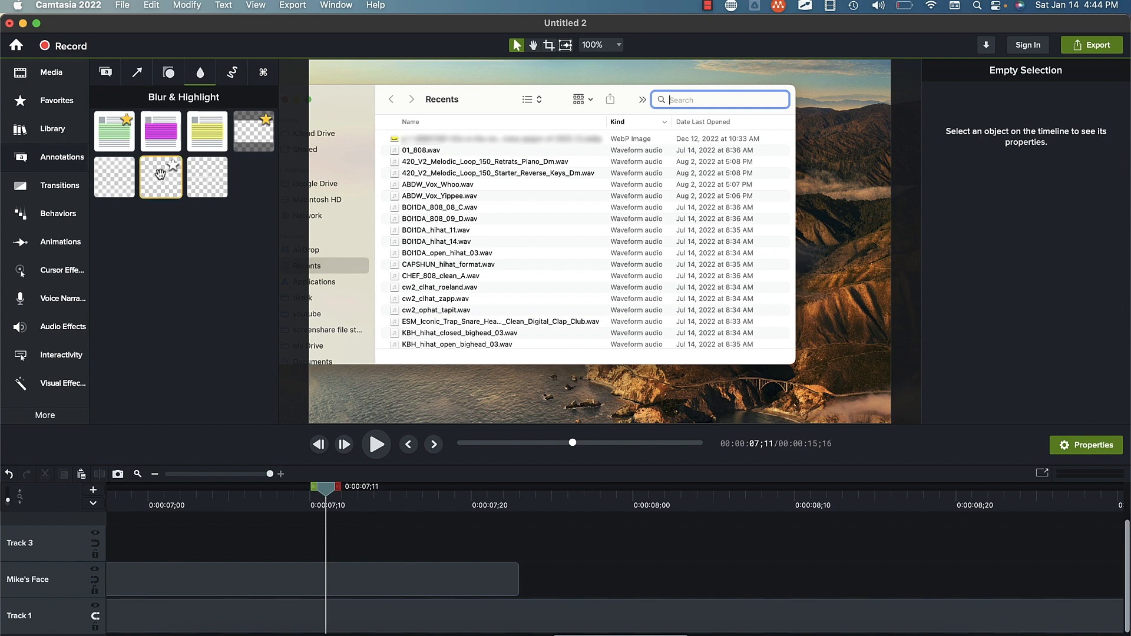
# Add a Blur annotation to Track 3 and start its clip at 0:00:07;12, where the first letter appears in the search field
pyautogui.moveTo(160, 174)
pyautogui.mouseDown()
pyautogui.moveTo(278, 335)
pyautogui.moveTo(354, 531)
pyautogui.moveTo(345, 552)
pyautogui.moveTo(332, 546)
pyautogui.mouseUp()
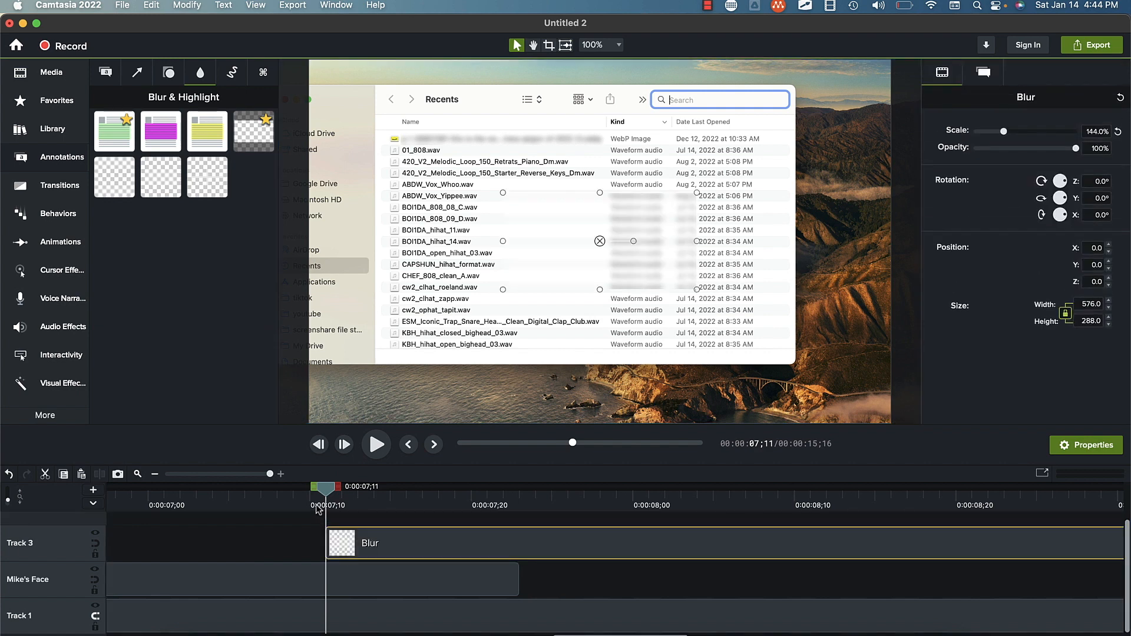
pyautogui.click(317, 507)
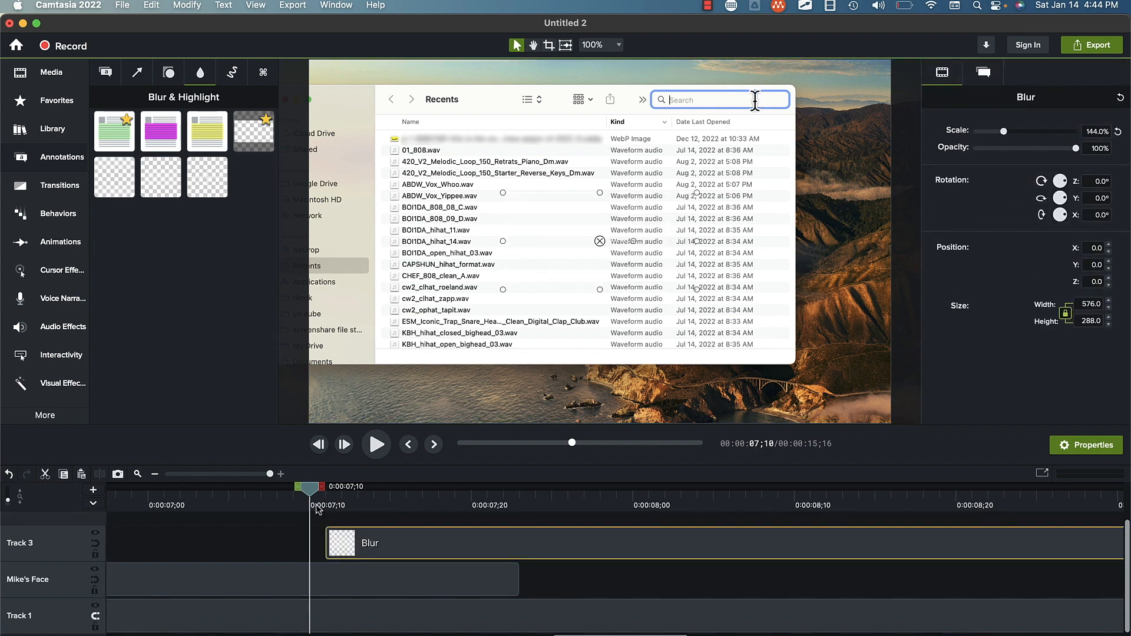
pyautogui.press('F10')
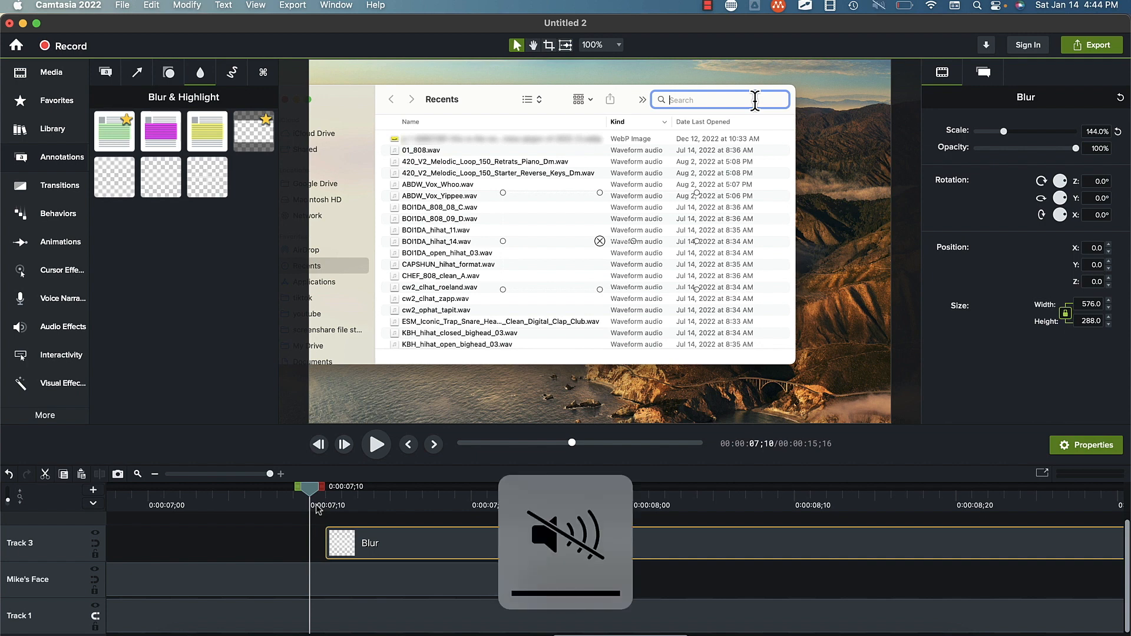
pyautogui.click(332, 507)
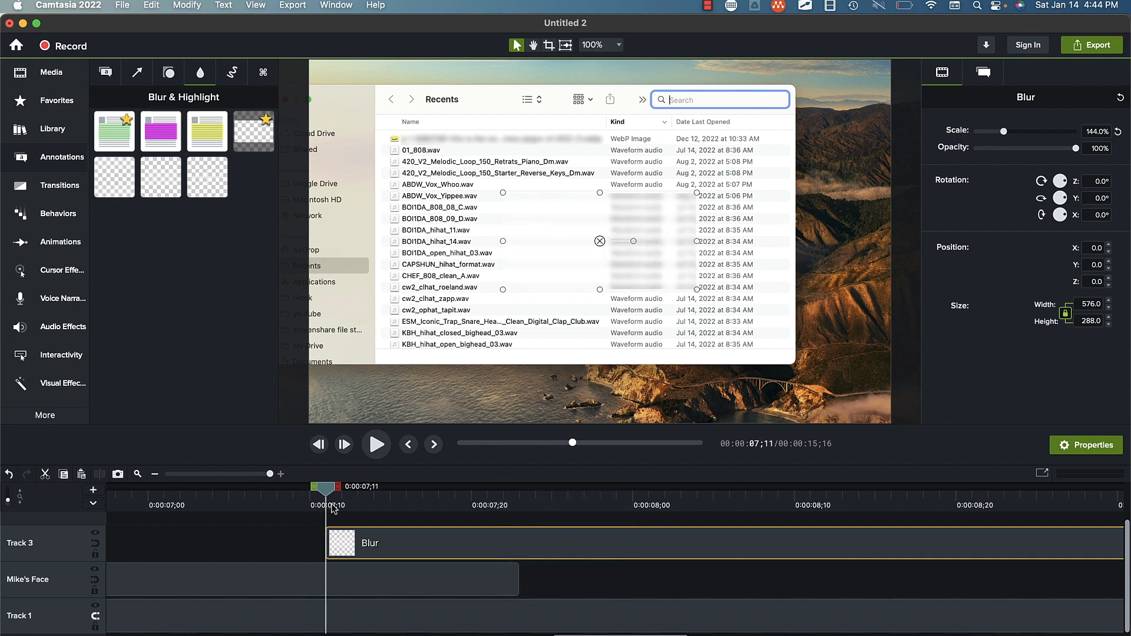
pyautogui.moveTo(331, 494); pyautogui.dragTo(354, 494)
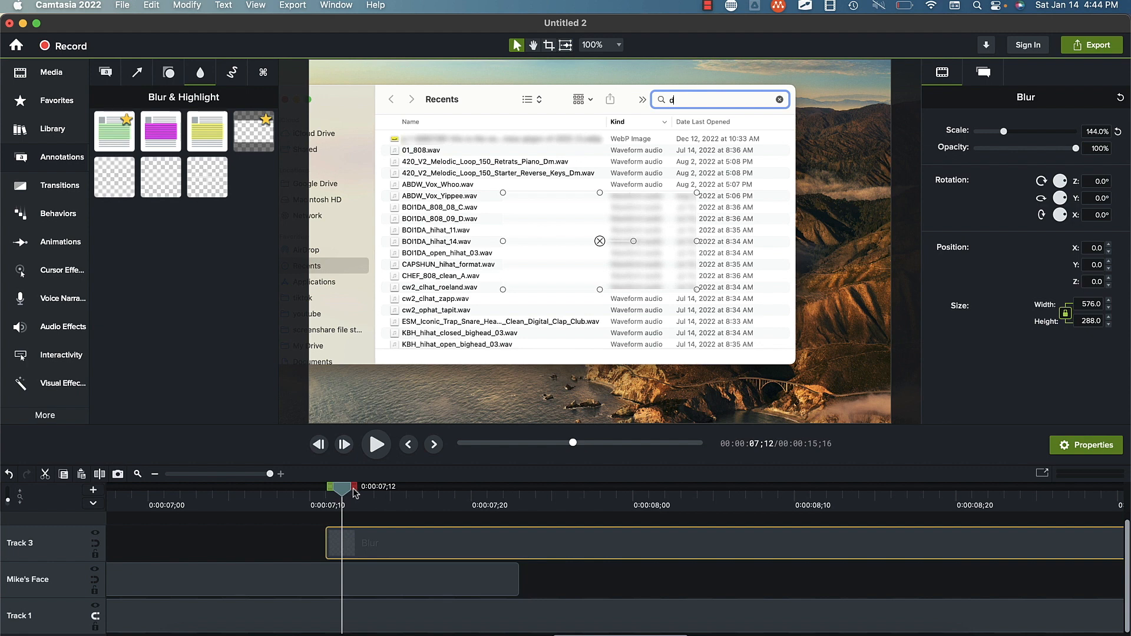
pyautogui.moveTo(355, 493)
pyautogui.mouseDown()
pyautogui.moveTo(312, 492)
pyautogui.moveTo(346, 498)
pyautogui.mouseUp()
pyautogui.moveTo(365, 564); pyautogui.dragTo(392, 554)
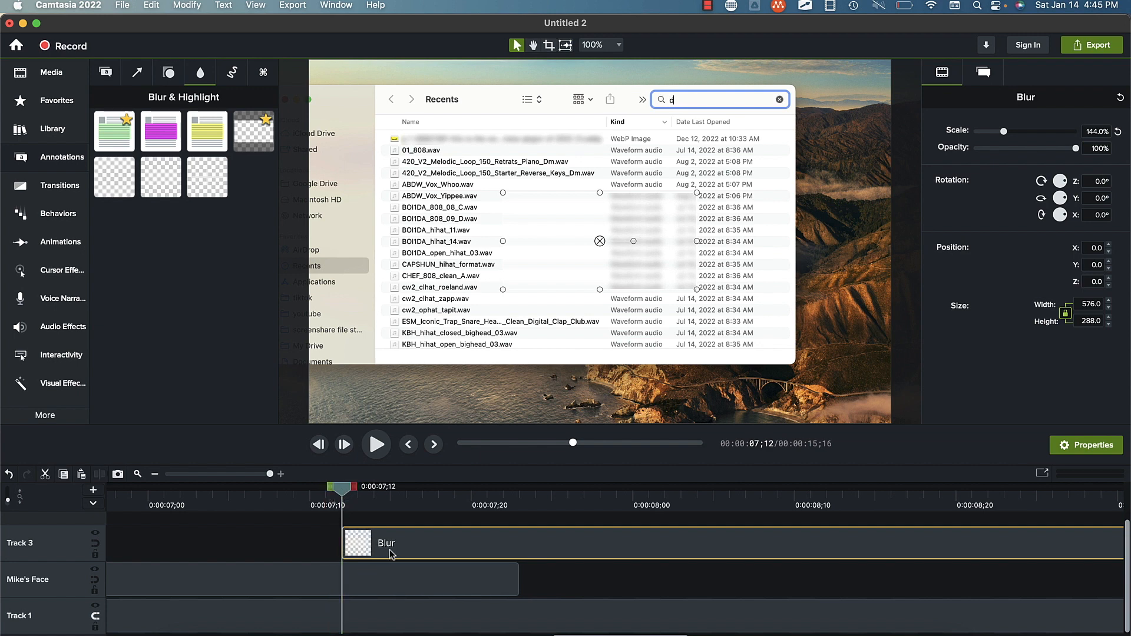
# Move the blur over the search field, reduce its height to about 42 and nudge it to a Y position of about 422
pyautogui.moveTo(560, 261); pyautogui.dragTo(723, 163)
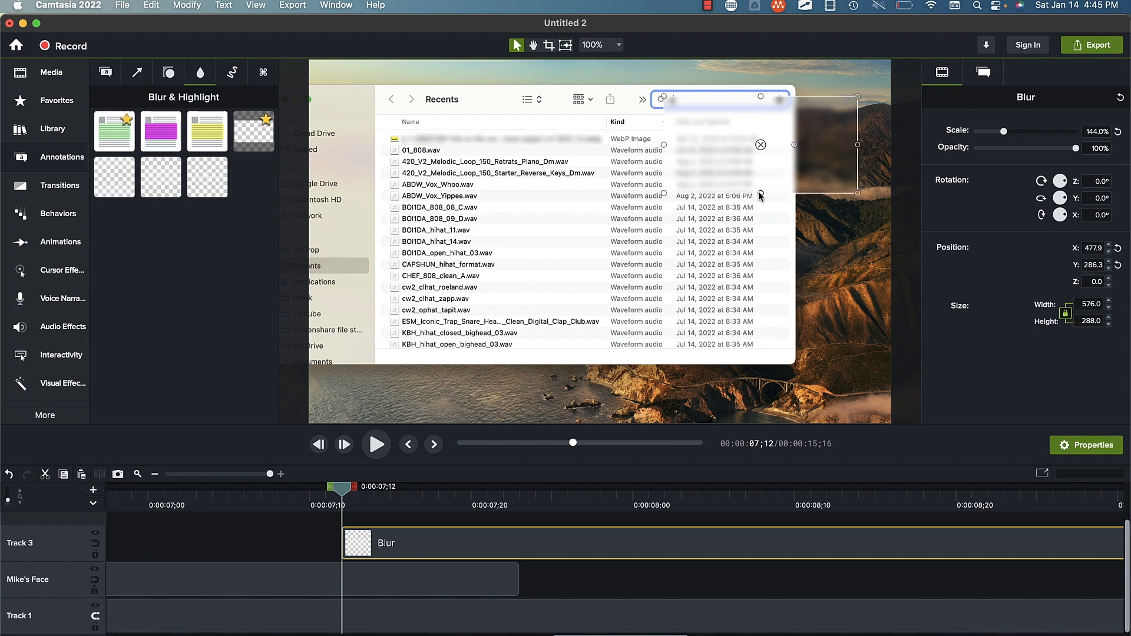
pyautogui.moveTo(760, 195); pyautogui.dragTo(761, 112)
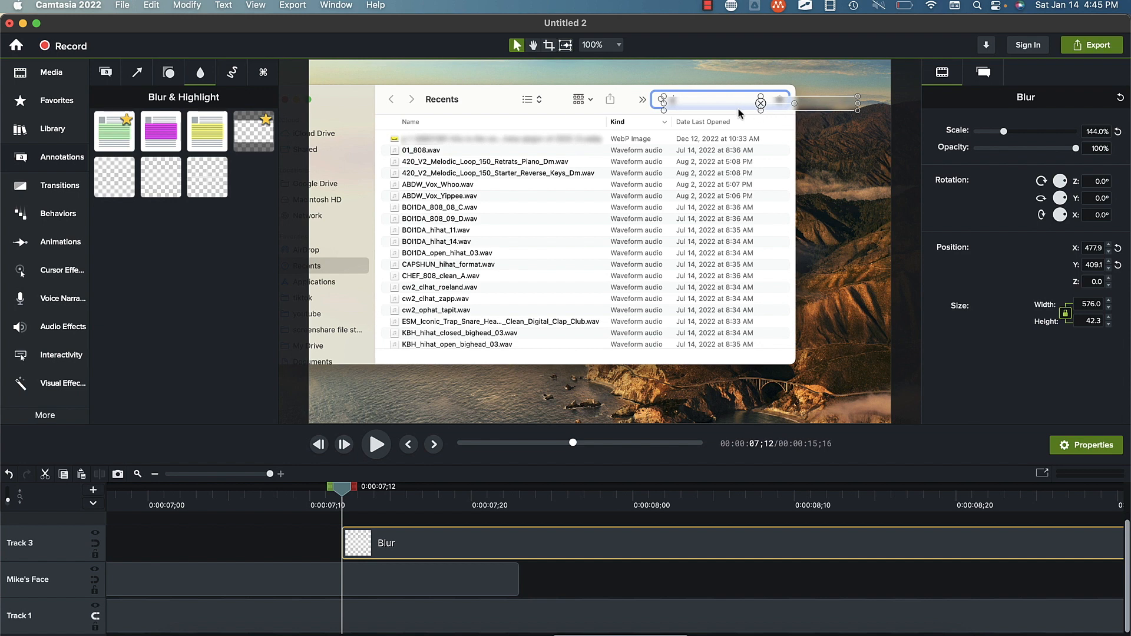
pyautogui.press('Down')
pyautogui.press('Down')
pyautogui.press('Down')
pyautogui.press('Down')
pyautogui.press('Down')
pyautogui.press('Down')
pyautogui.press('Down')
pyautogui.press('Down')
pyautogui.press('Down')
pyautogui.press('Down')
pyautogui.press('Down')
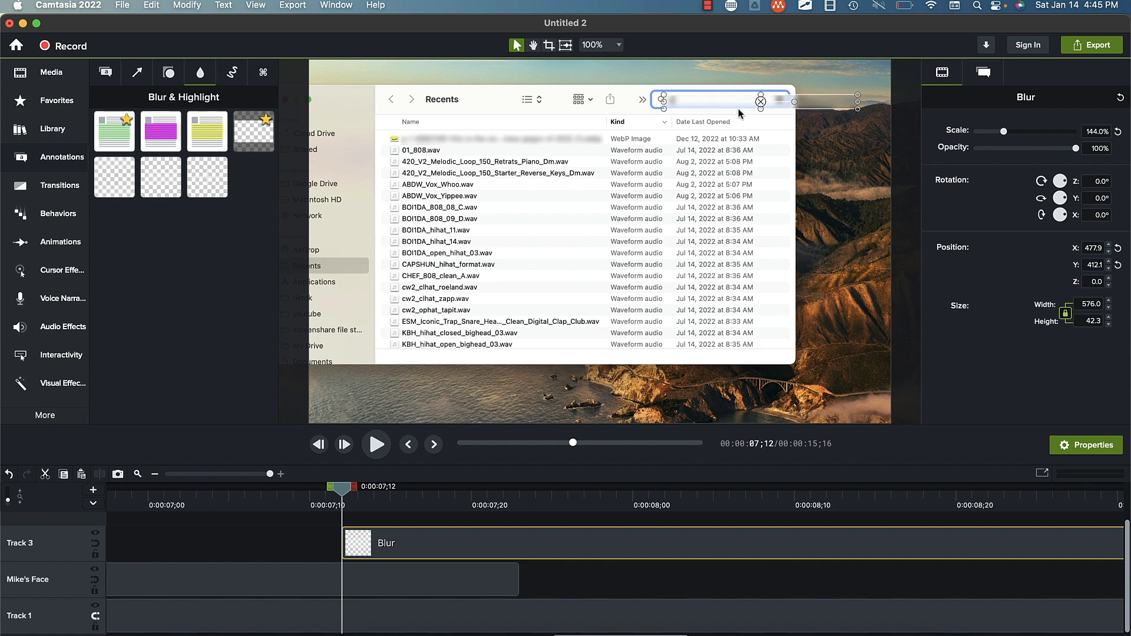
pyautogui.press('Down')
pyautogui.press('Down')
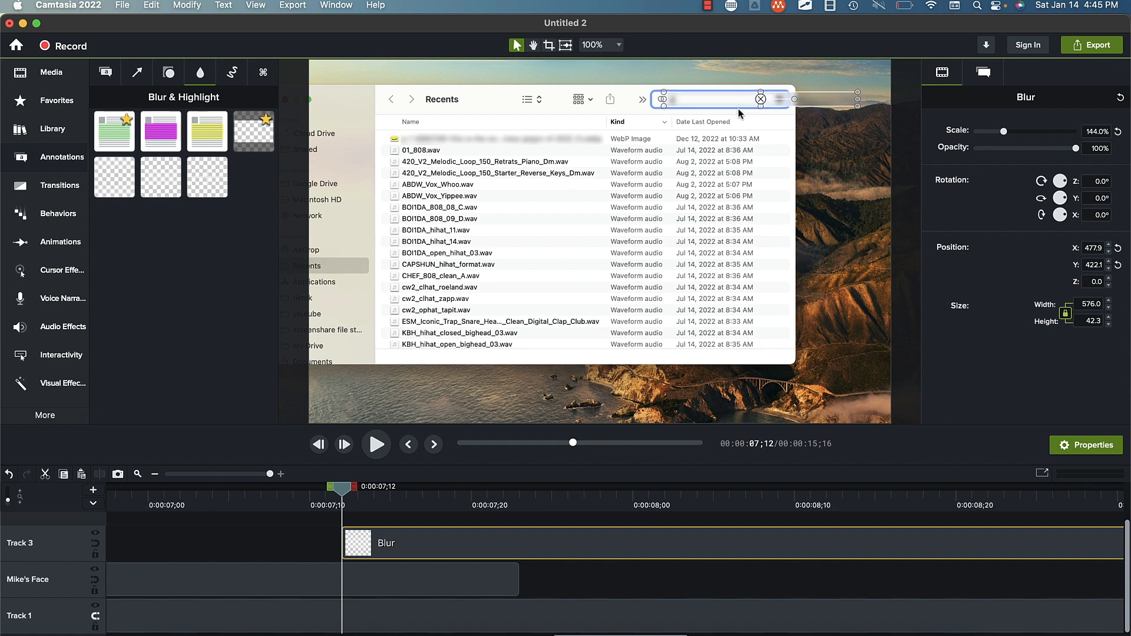
# Shift the blur slightly left and narrow it to about 323 wide so it covers only the text area of the search field
pyautogui.press('Left')
pyautogui.press('Left')
pyautogui.press('Left')
pyautogui.moveTo(856, 101); pyautogui.dragTo(772, 111)
pyautogui.click(758, 146)
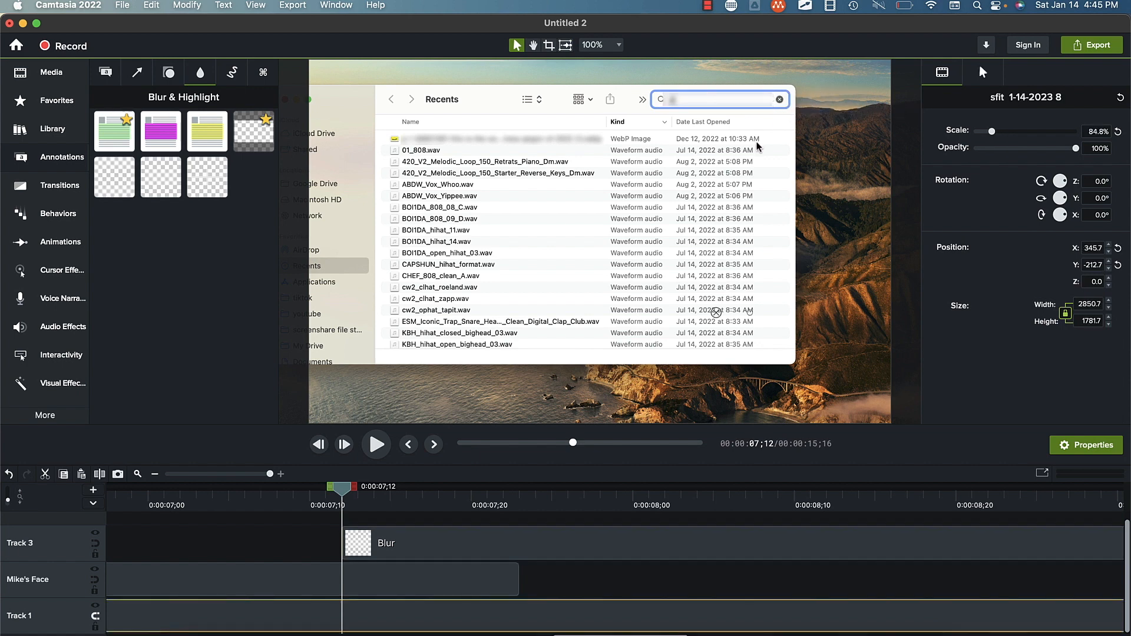
# Play the project from 0:00:07;04 to 0:00:10;19 with the timeline zoomed out to check the blur over the typed search text
pyautogui.click(314, 503)
pyautogui.click(219, 503)
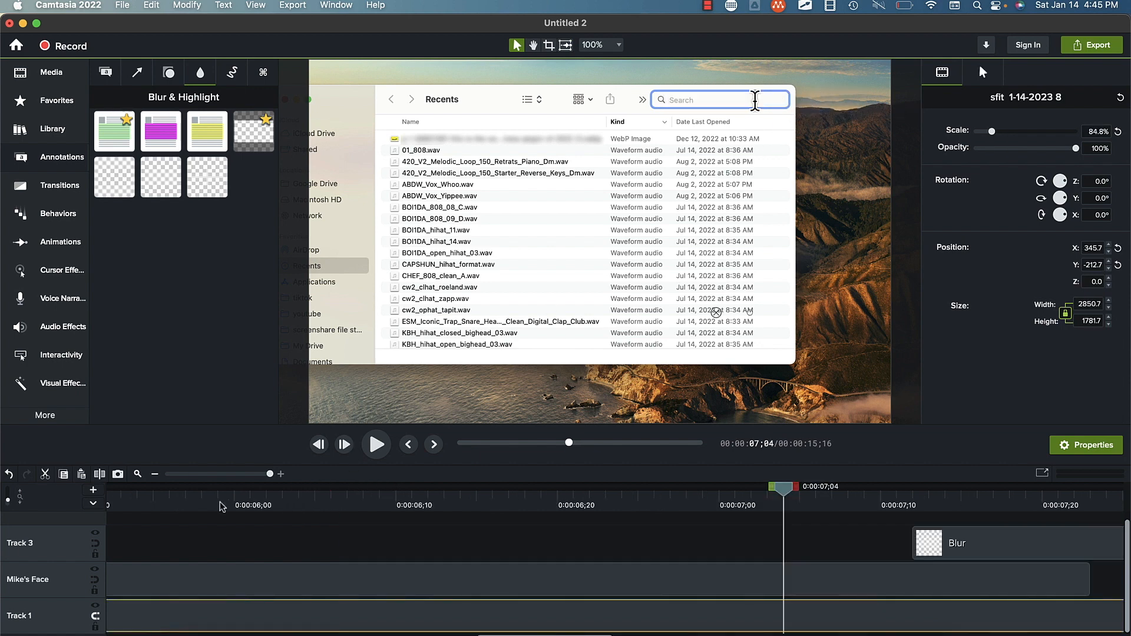
pyautogui.hscroll(2, 662, 544)
pyautogui.scroll(-5, 662, 543)
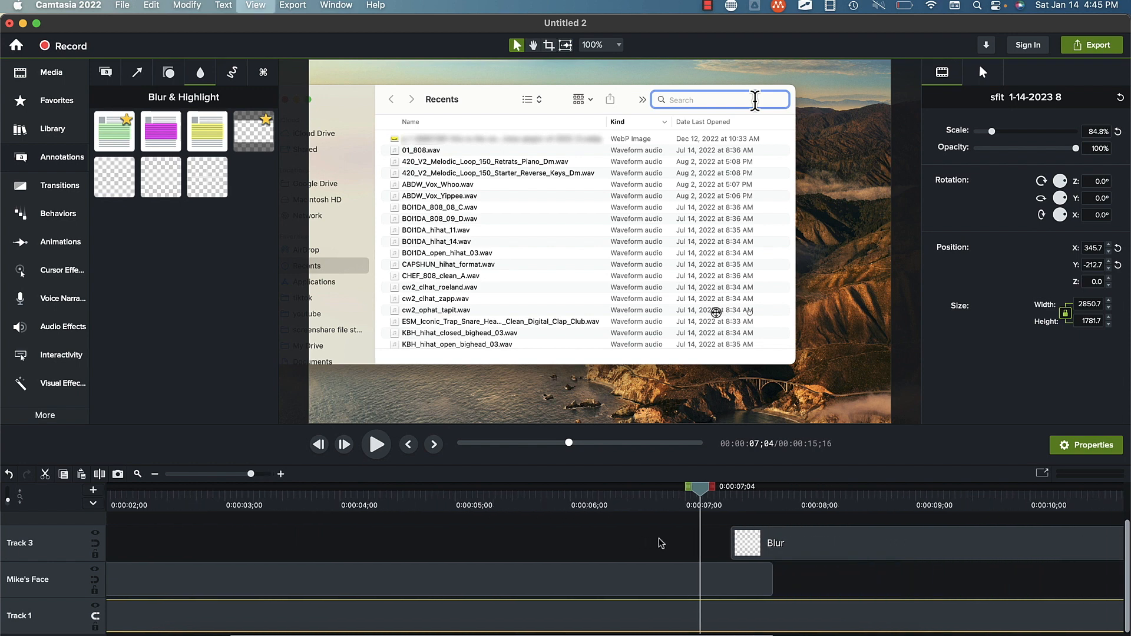
pyautogui.hscroll(3, 661, 543)
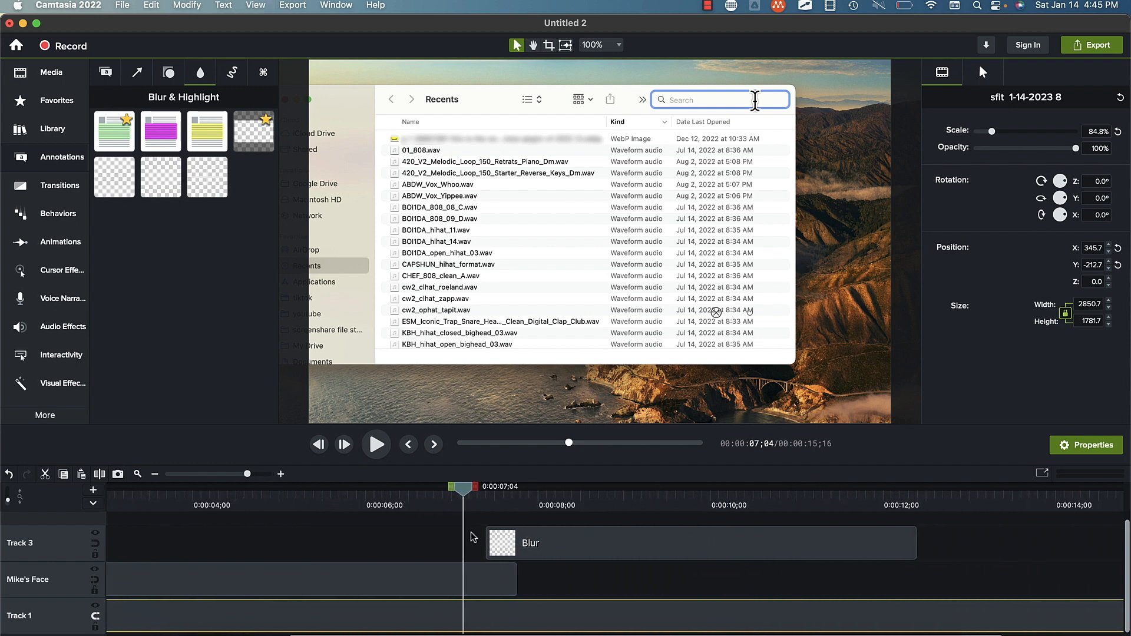
pyautogui.press('space')
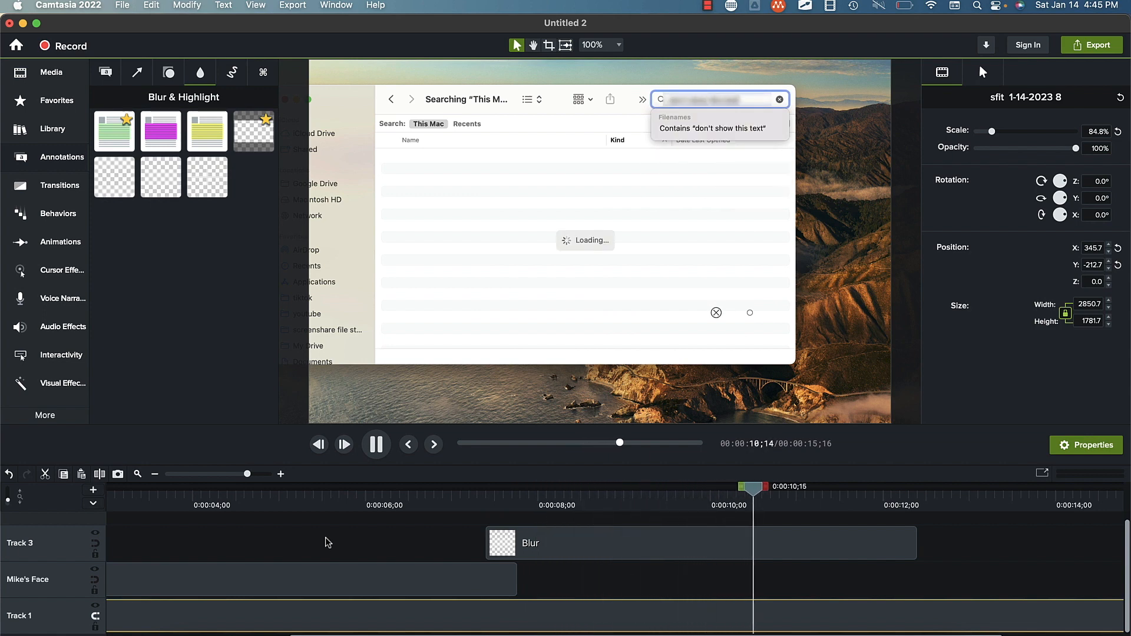
pyautogui.press('space')
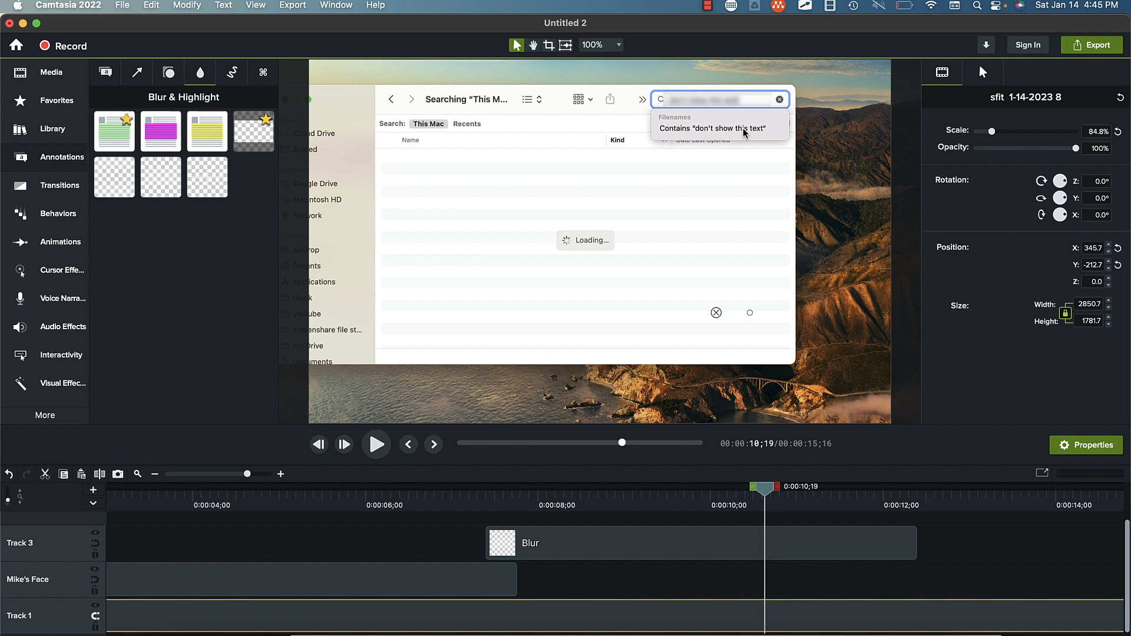
# Extend the blur downward to a height of about 141 over the search suggestion, and preview it from about 0:00:06;00
pyautogui.click(706, 108)
pyautogui.moveTo(717, 107); pyautogui.dragTo(718, 141)
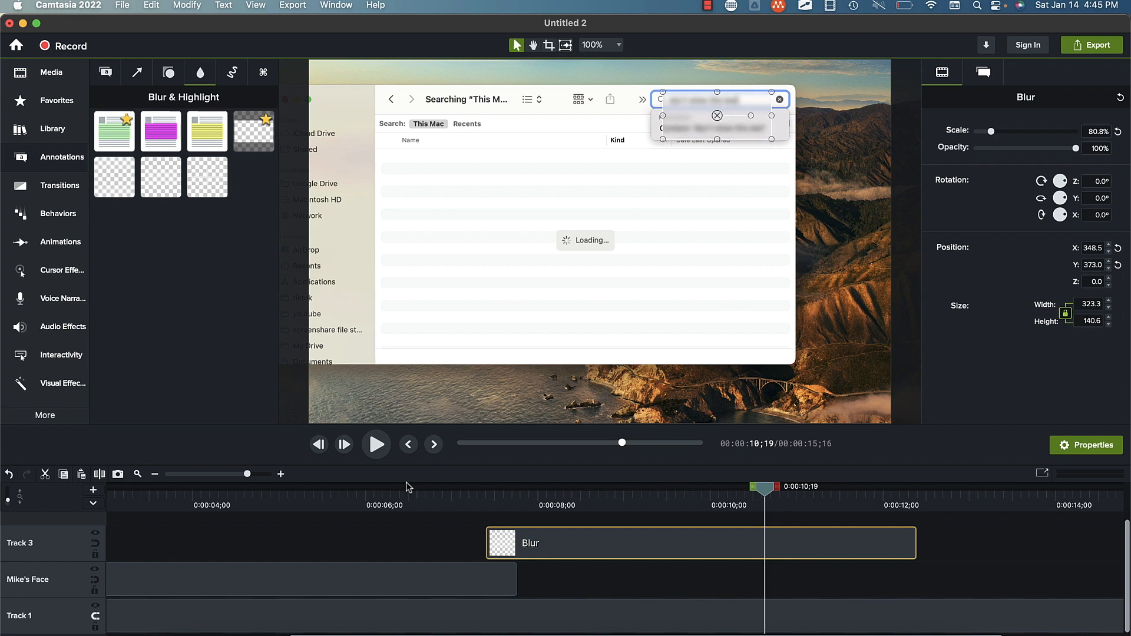
pyautogui.click(382, 495)
pyautogui.press('space')
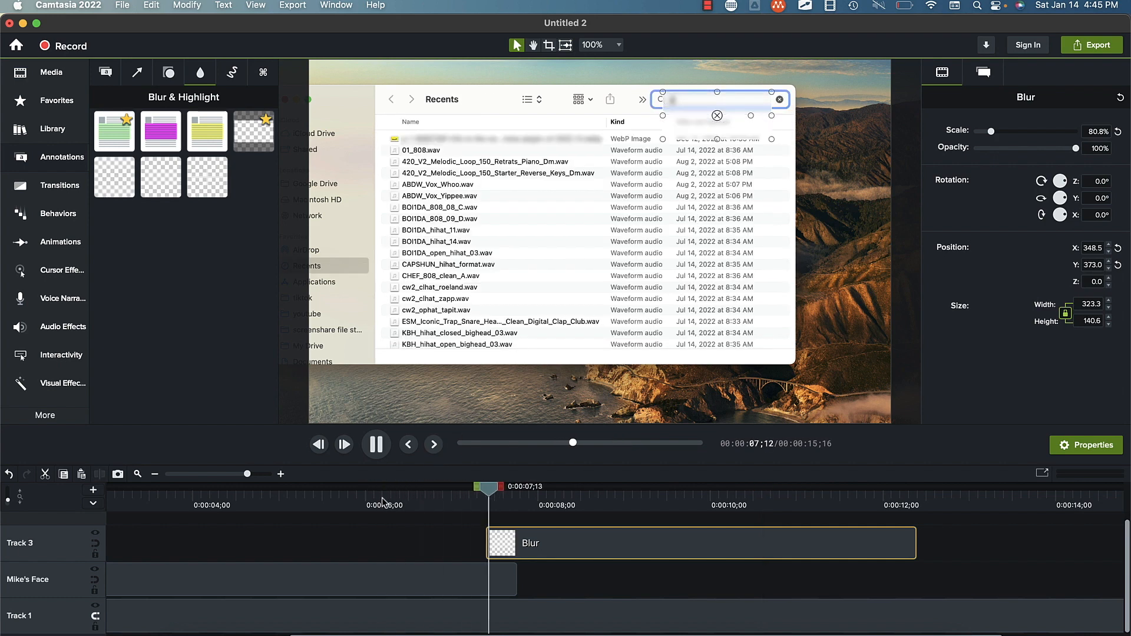